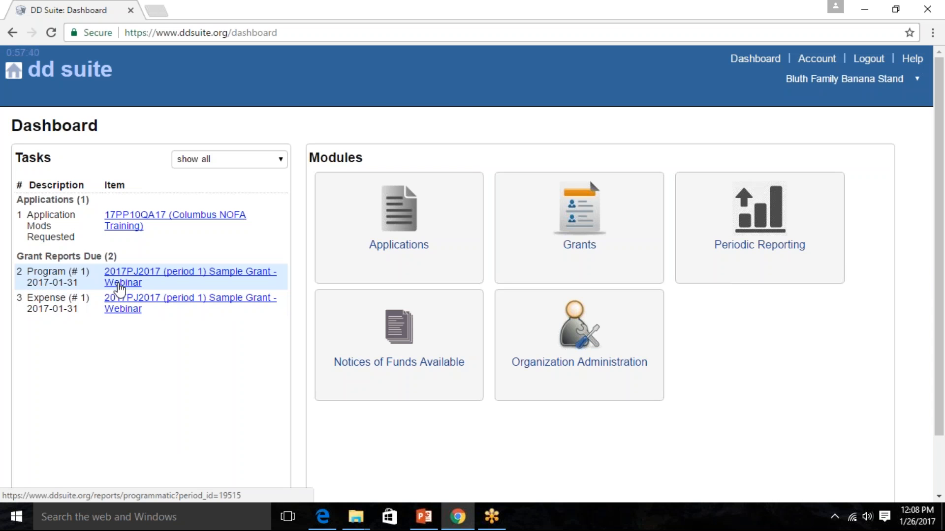
- Open the period 1 program report for Sample Grant - Webinar and enter "Executive Summary" as the program narrative
{"action": "left_click", "coordinate": [122, 283]}
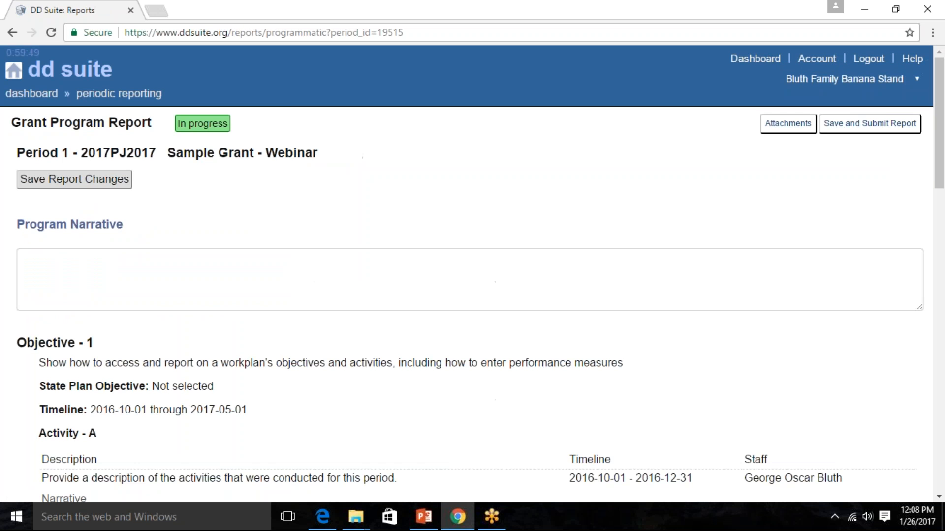
{"action": "left_click", "coordinate": [66, 280]}
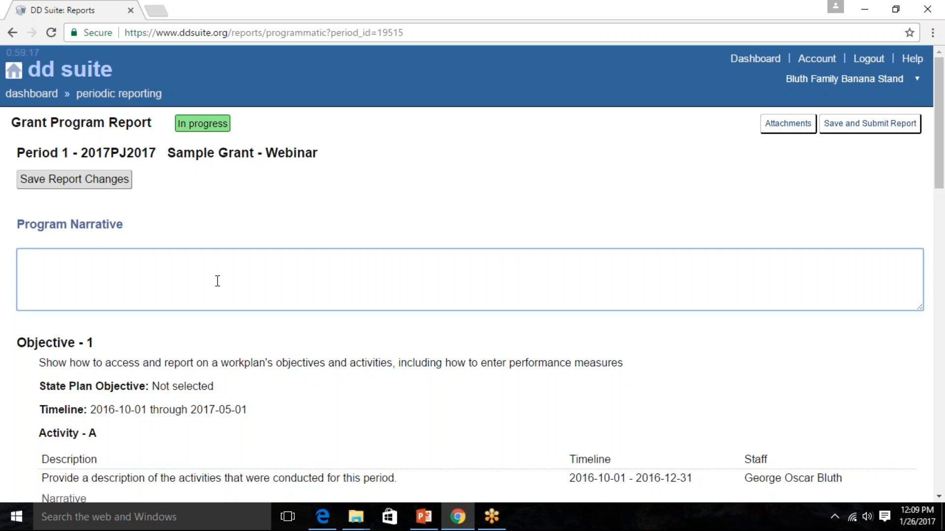
{"action": "type", "text": "Executive Summary"}
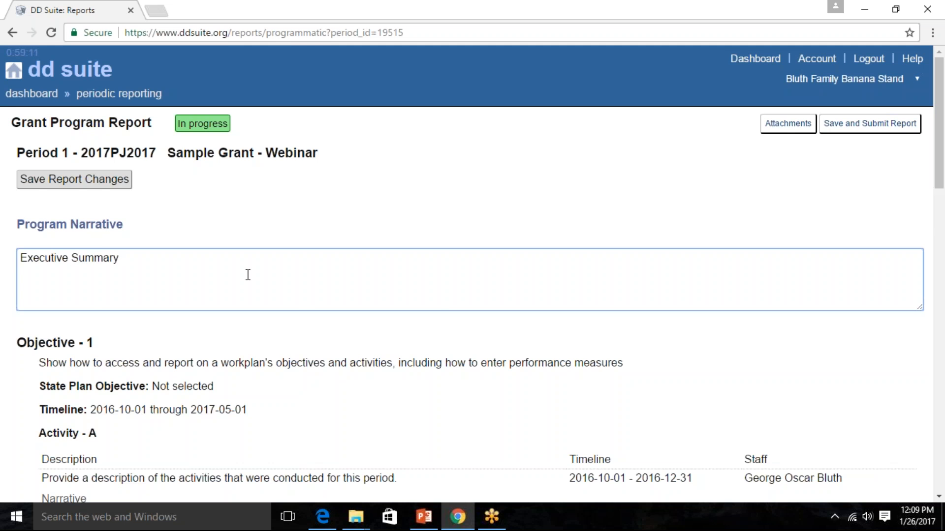
- Enter "I conducted a webinar." as the narrative for Activity A under Objective 1
{"action": "scroll", "coordinate": [295, 302], "scroll_direction": "down", "scroll_amount": 3}
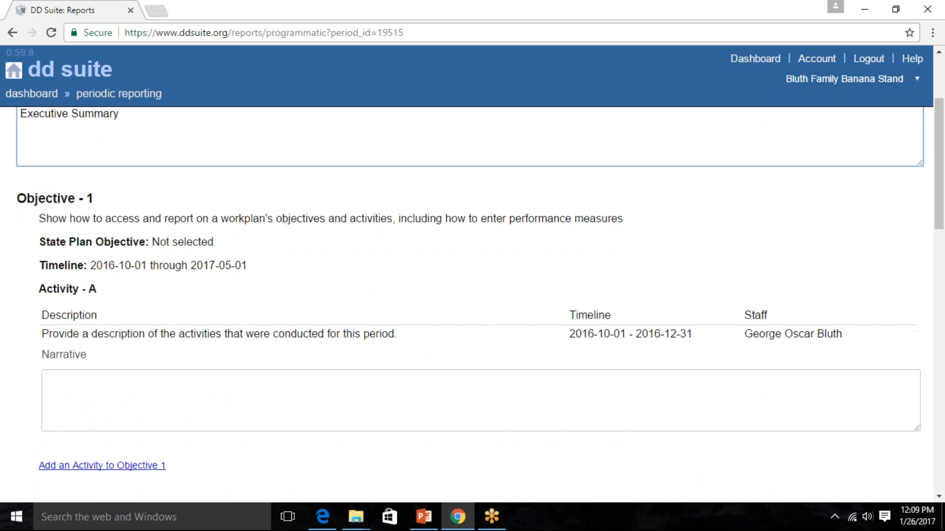
{"action": "scroll", "coordinate": [30, 153], "scroll_direction": "down", "scroll_amount": 1}
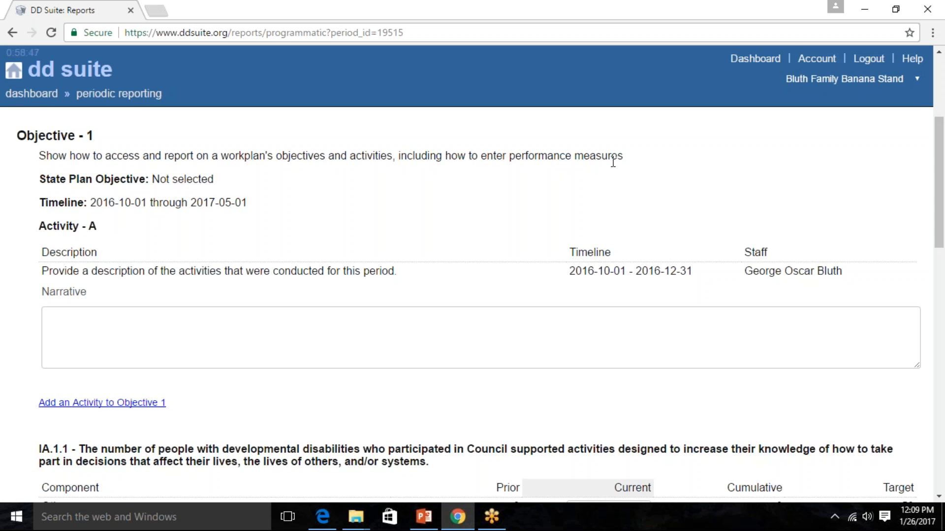
{"action": "left_click", "coordinate": [164, 326]}
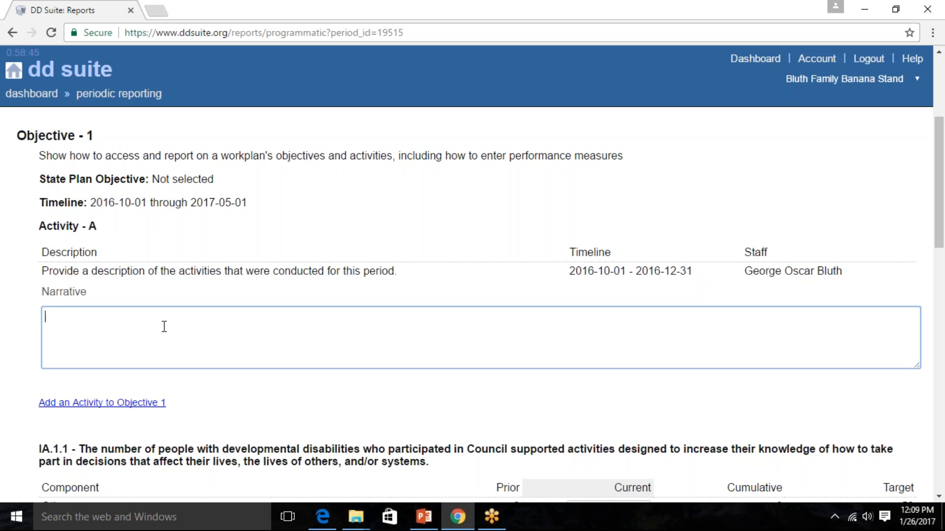
{"action": "type", "text": "I conducted a we"}
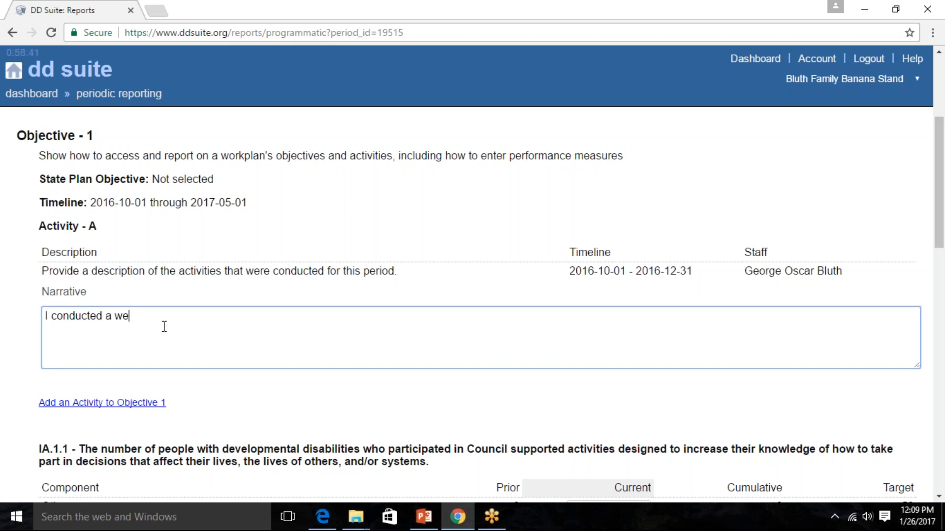
{"action": "type", "text": "binar."}
- Examine Objective 1's activity details, the option for adding an activity, and the IA.1.1 performance measure
{"action": "scroll", "coordinate": [215, 344], "scroll_direction": "down", "scroll_amount": 1}
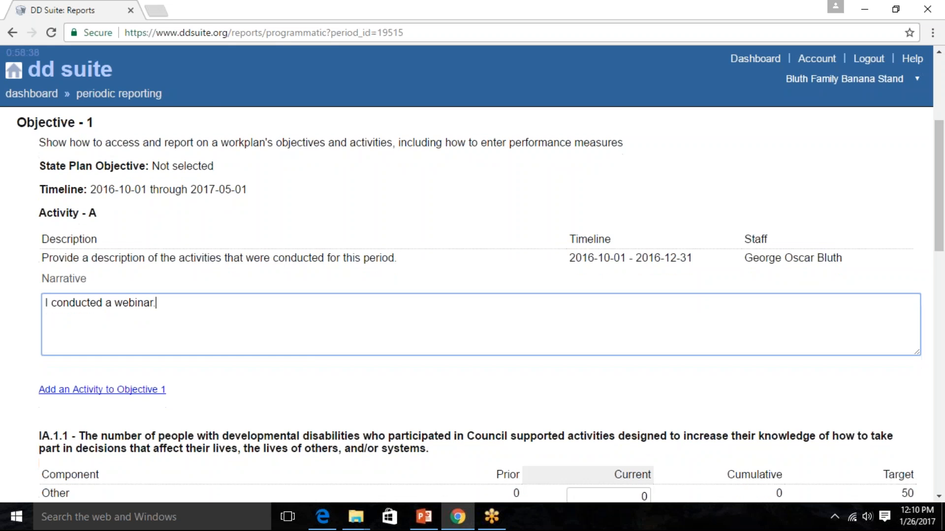
{"action": "scroll", "coordinate": [285, 343], "scroll_direction": "down", "scroll_amount": 1}
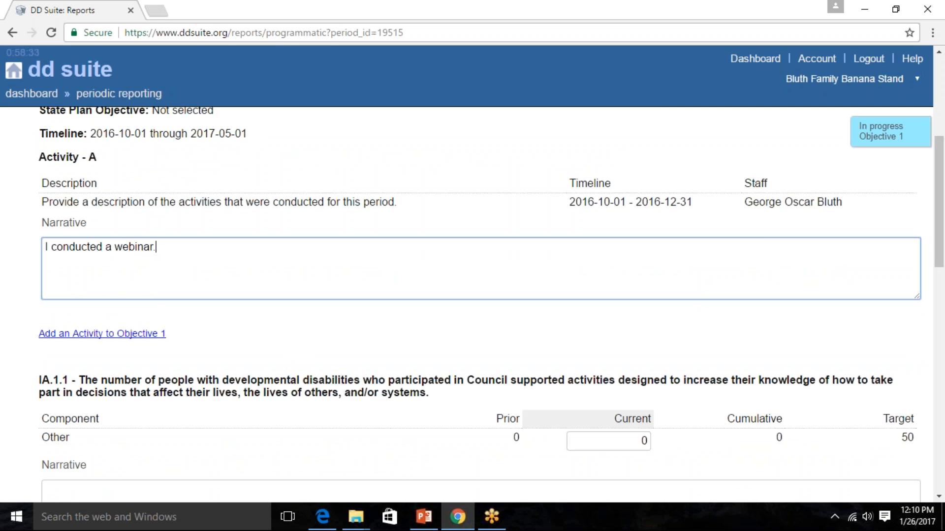
{"action": "scroll", "coordinate": [134, 281], "scroll_direction": "up", "scroll_amount": 1}
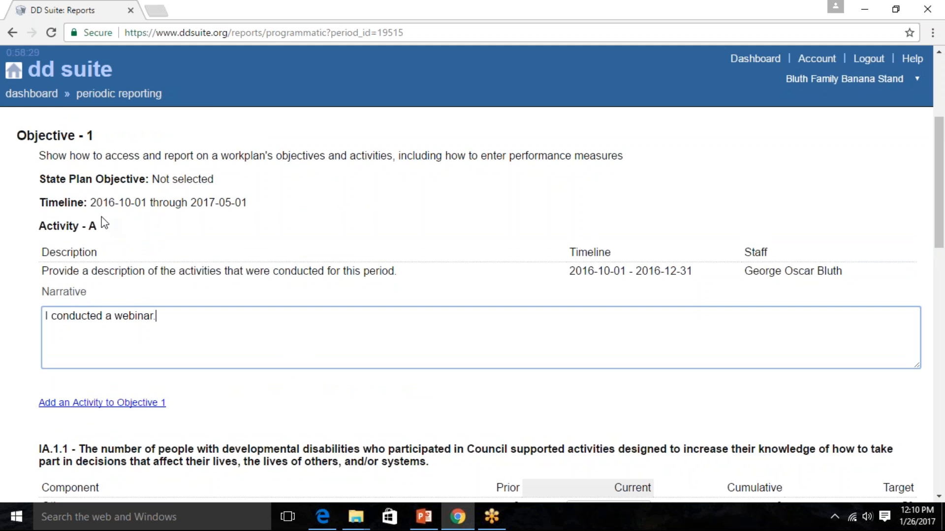
{"action": "scroll", "coordinate": [265, 286], "scroll_direction": "down", "scroll_amount": 1}
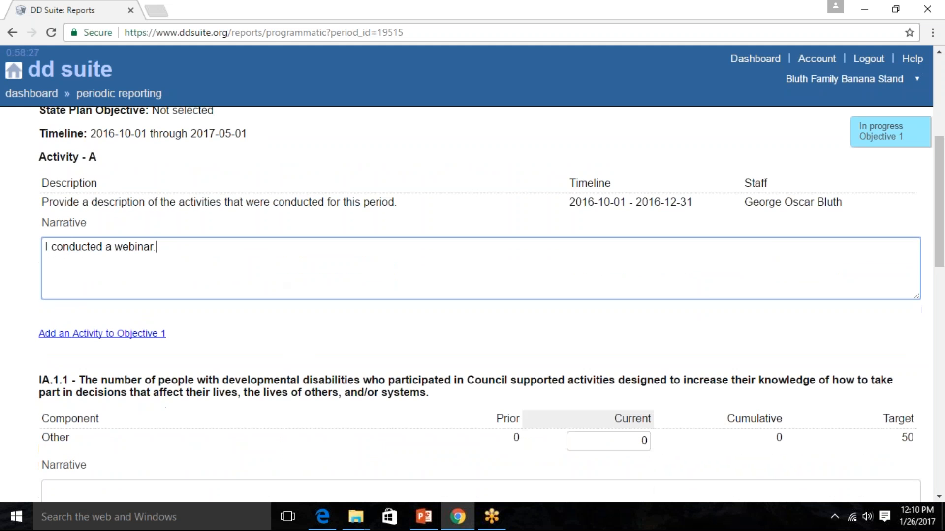
{"action": "scroll", "coordinate": [473, 305], "scroll_direction": "down", "scroll_amount": 1}
{"action": "left_click", "coordinate": [861, 34]}
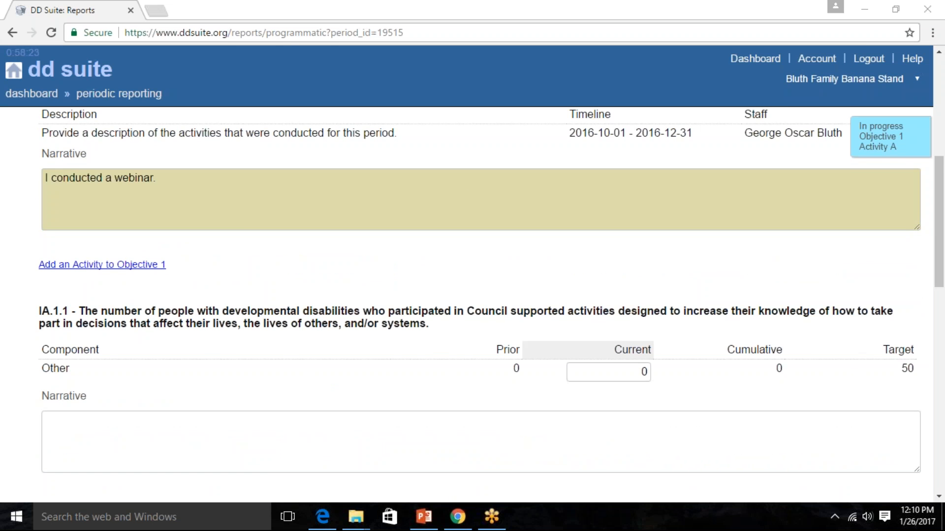
{"action": "scroll", "coordinate": [468, 181], "scroll_direction": "down", "scroll_amount": 2}
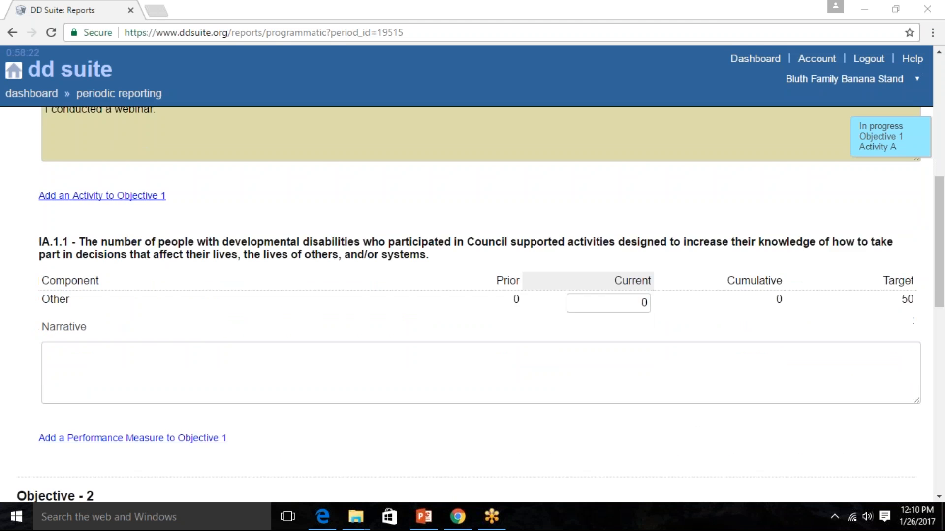
{"action": "scroll", "coordinate": [246, 236], "scroll_direction": "up", "scroll_amount": 2}
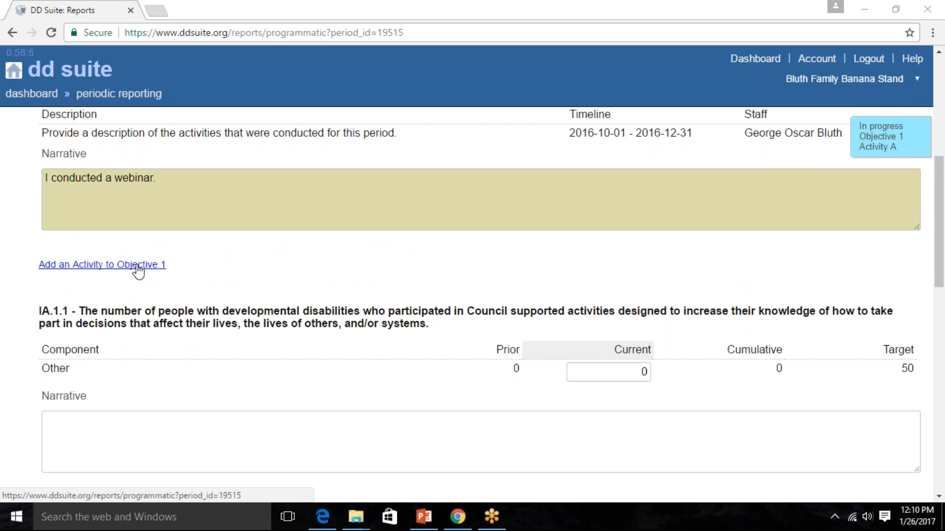
{"action": "scroll", "coordinate": [63, 276], "scroll_direction": "down", "scroll_amount": 1}
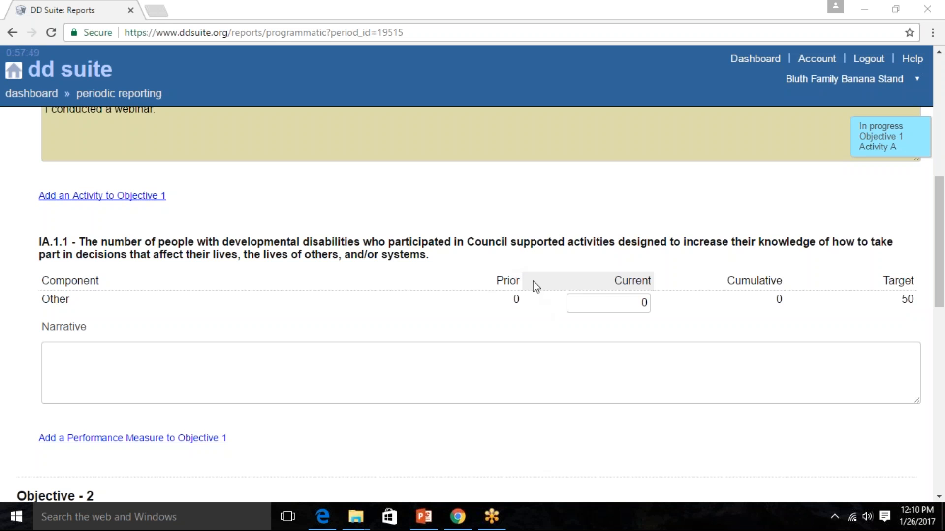
- Set the current value of performance measure IA.1.1's Other component to 5
{"action": "left_click", "coordinate": [629, 303]}
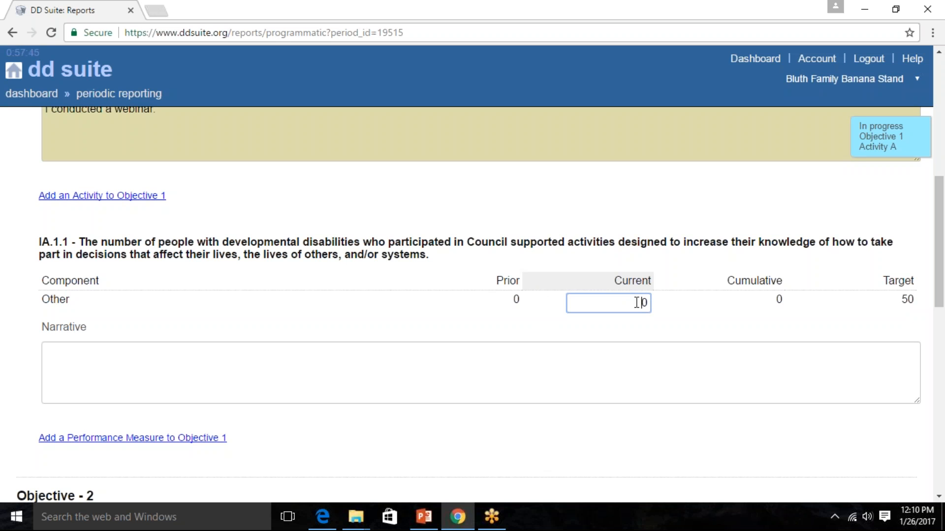
{"action": "double_click", "coordinate": [647, 303]}
{"action": "left_click", "coordinate": [843, 158]}
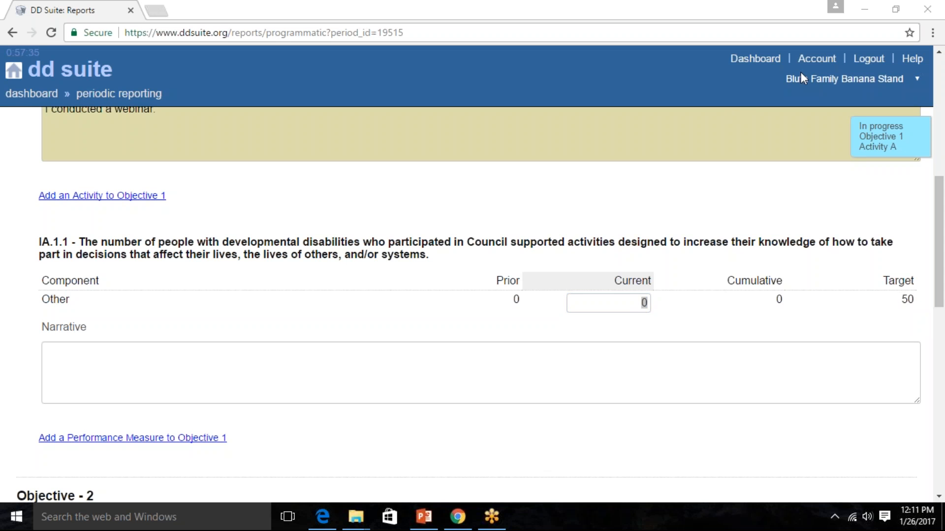
{"action": "left_click", "coordinate": [640, 304]}
{"action": "double_click", "coordinate": [644, 304]}
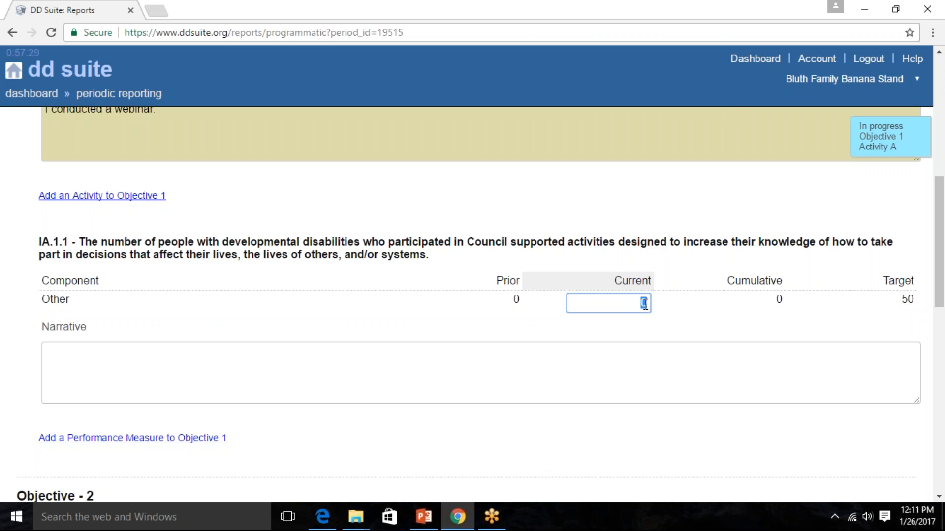
{"action": "type", "text": "5"}
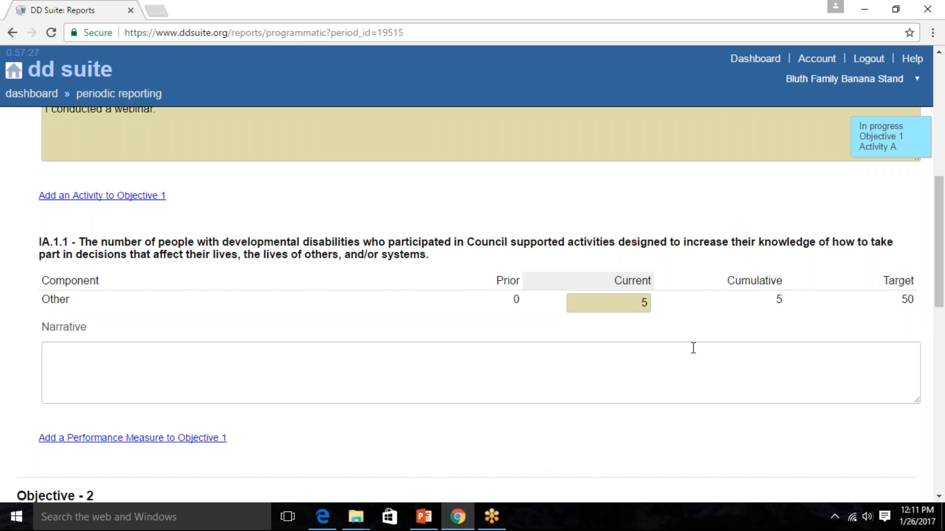
- Enter "These five people participated on January 31st event." as the narrative for performance measure IA.1.1
{"action": "scroll", "coordinate": [430, 307], "scroll_direction": "down", "scroll_amount": 1}
{"action": "left_click", "coordinate": [430, 308]}
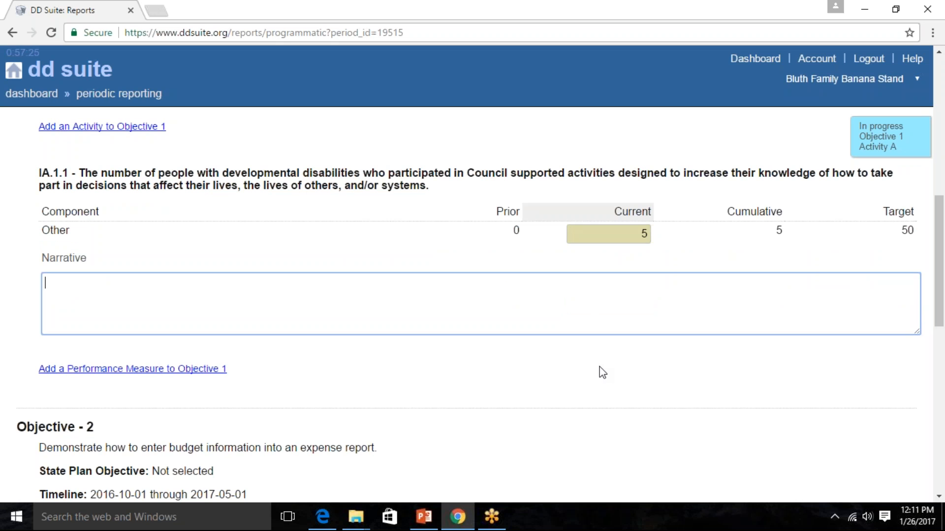
{"action": "type", "text": "Joe Smith"}
{"action": "key", "text": "Return"}
{"action": "key", "text": "BackSpace"}
{"action": "key", "text": "BackSpace"}
{"action": "key", "text": "BackSpace"}
{"action": "key", "text": "BackSpace"}
{"action": "key", "text": "BackSpace"}
{"action": "key", "text": "BackSpace"}
{"action": "key", "text": "BackSpace"}
{"action": "key", "text": "BackSpace"}
{"action": "key", "text": "BackSpace"}
{"action": "key", "text": "BackSpace"}
{"action": "type", "text": "These finv"}
{"action": "key", "text": "BackSpace"}
{"action": "key", "text": "BackSpace"}
{"action": "type", "text": "ve people w"}
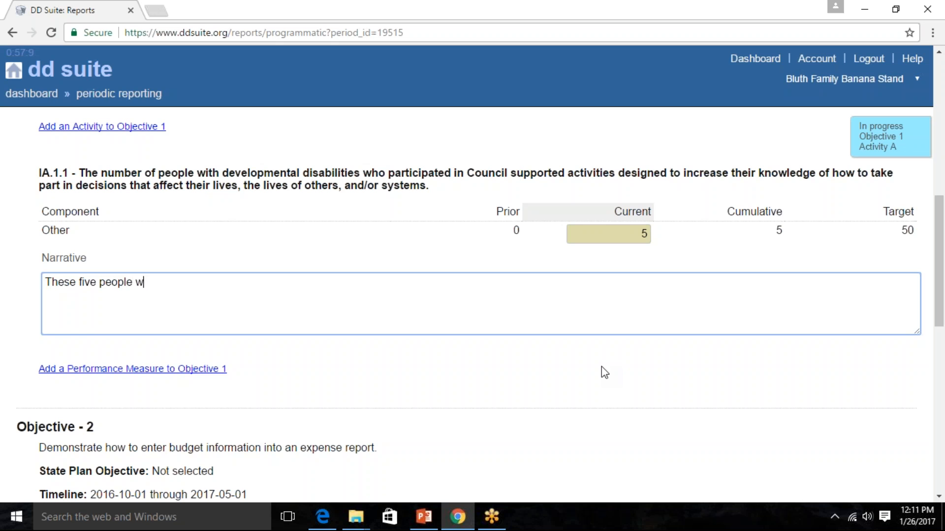
{"action": "type", "text": "ere"}
{"action": "key", "text": "BackSpace"}
{"action": "key", "text": "BackSpace"}
{"action": "type", "text": "participated on January 31st"}
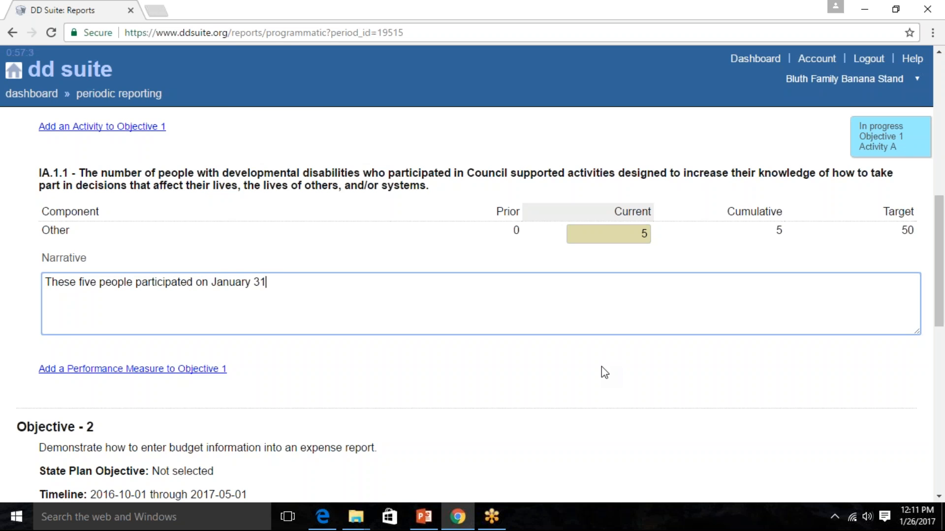
{"action": "key", "text": "BackSpace"}
{"action": "key", "text": "BackSpace"}
{"action": "type", "text": "st event."}
- Enter "Report here." as the narrative for Activity A under Objective 2
{"action": "scroll", "coordinate": [559, 420], "scroll_direction": "down", "scroll_amount": 2}
{"action": "scroll", "coordinate": [559, 421], "scroll_direction": "down", "scroll_amount": 2}
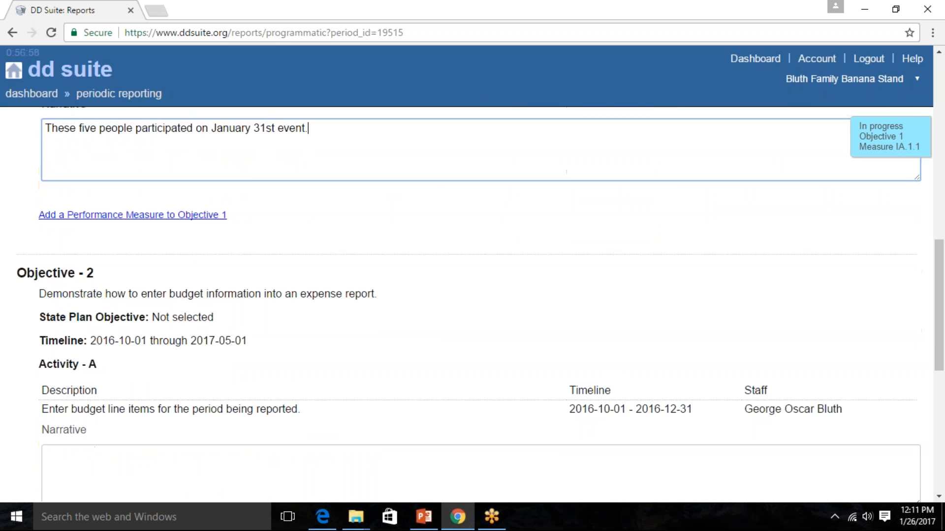
{"action": "left_click", "coordinate": [192, 413]}
{"action": "scroll", "coordinate": [341, 327], "scroll_direction": "down", "scroll_amount": 1}
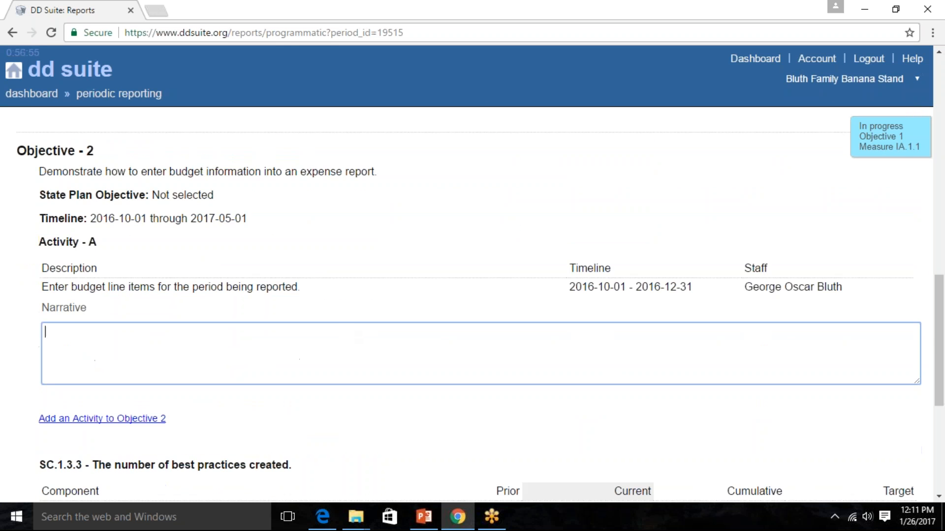
{"action": "type", "text": "Report here."}
- Set the current value of performance measure SC.1.3.3's Other component to 8
{"action": "scroll", "coordinate": [209, 355], "scroll_direction": "down", "scroll_amount": 3}
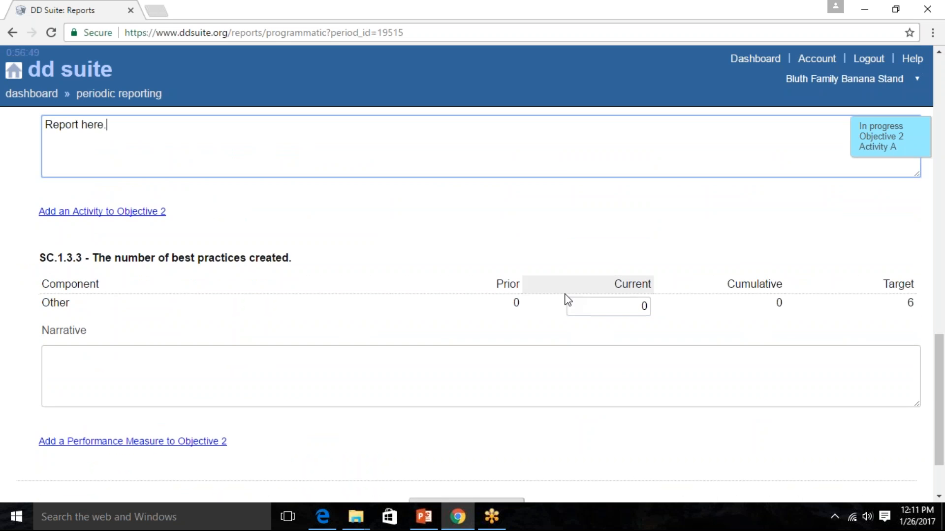
{"action": "left_click", "coordinate": [645, 307]}
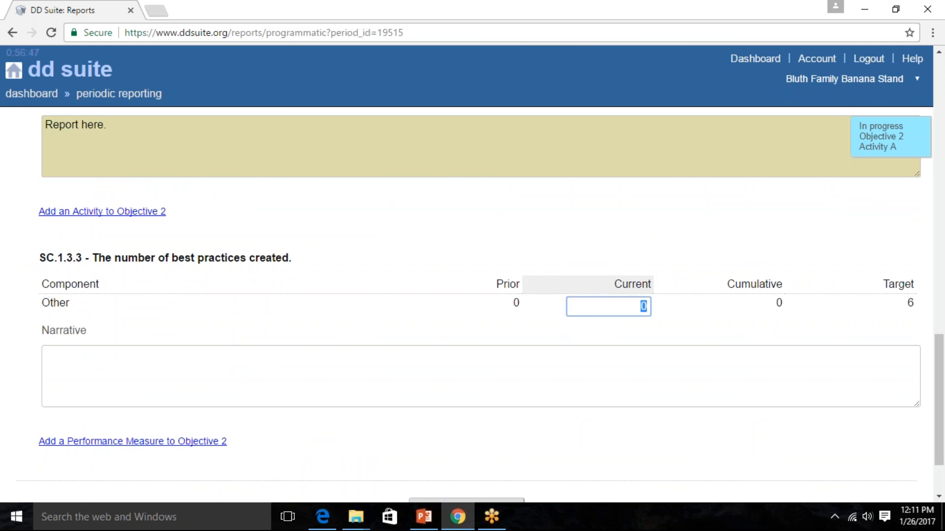
{"action": "type", "text": "8"}
{"action": "left_click", "coordinate": [627, 395]}
{"action": "scroll", "coordinate": [628, 395], "scroll_direction": "down", "scroll_amount": 2}
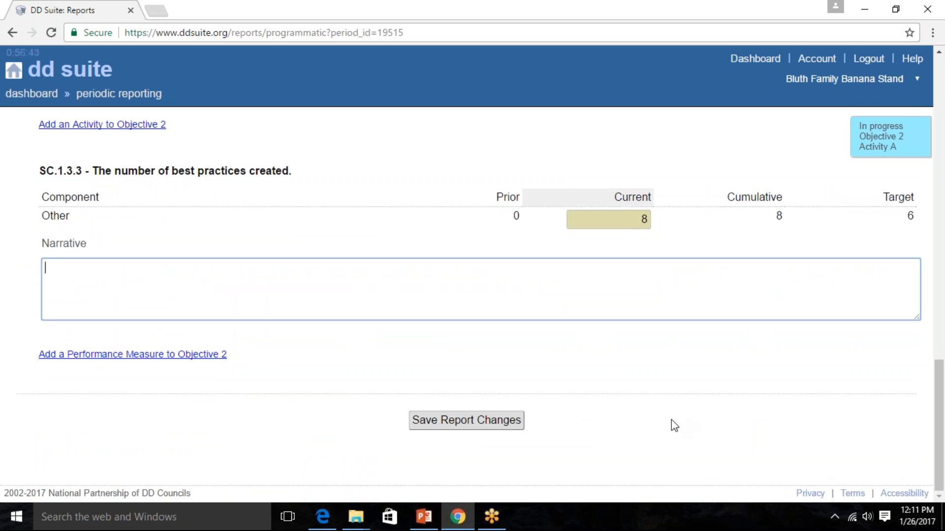
- Save the changes made to the grant program report
{"action": "scroll", "coordinate": [671, 420], "scroll_direction": "up", "scroll_amount": 20}
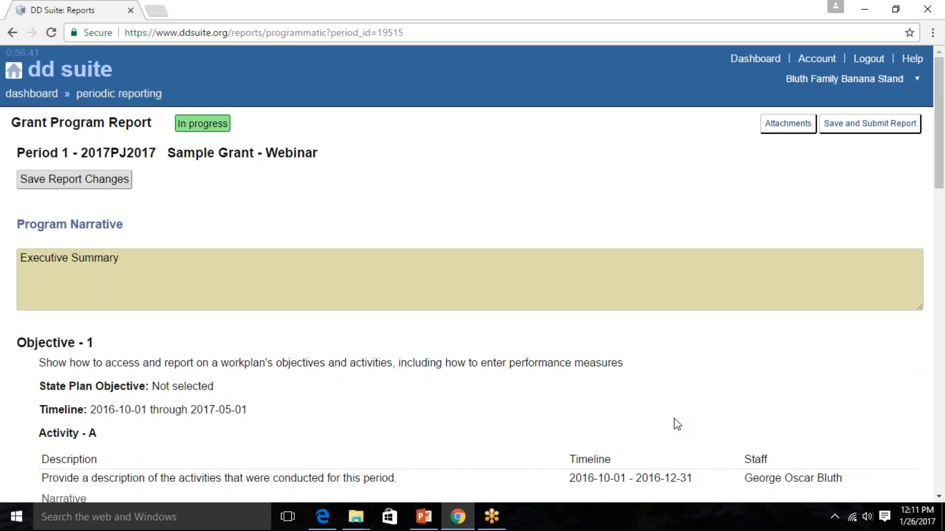
{"action": "scroll", "coordinate": [680, 421], "scroll_direction": "down", "scroll_amount": 20}
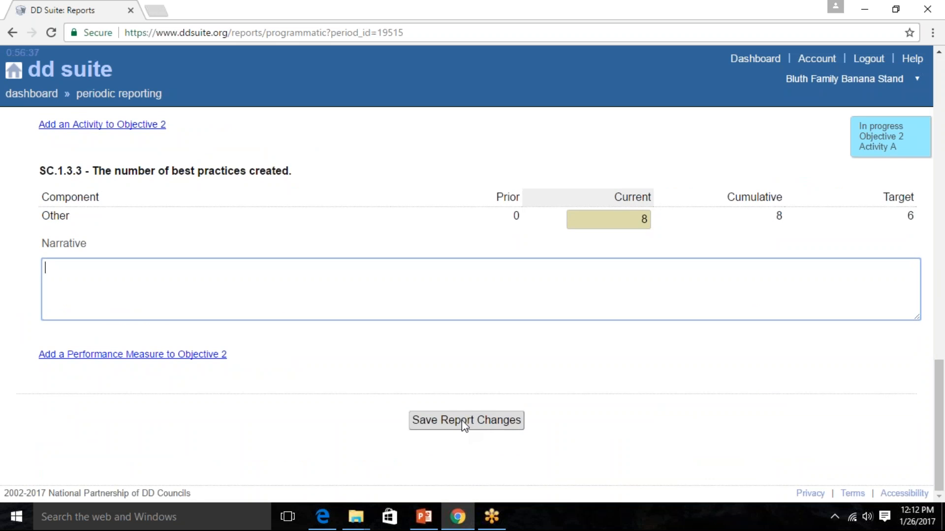
{"action": "left_click", "coordinate": [463, 421]}
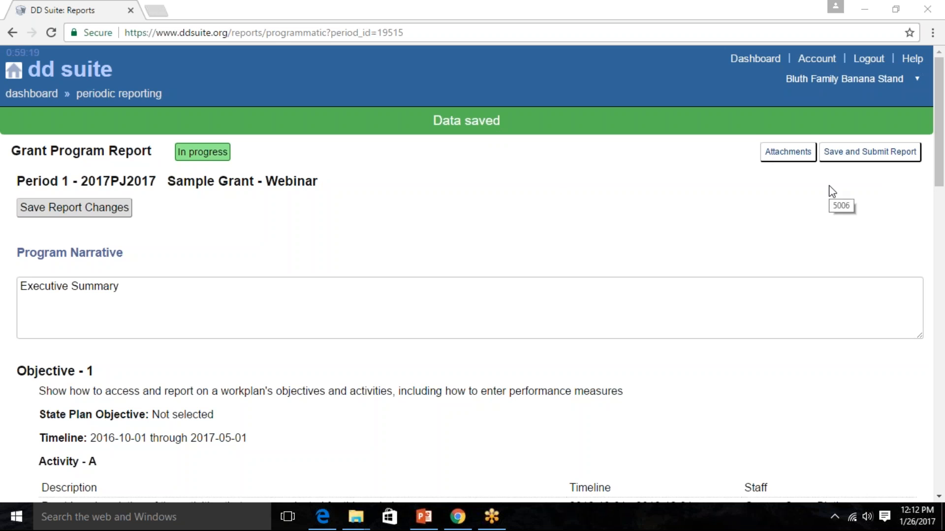
- Review the saved entries, submit the grant program report and confirm the submission
{"action": "scroll", "coordinate": [536, 242], "scroll_direction": "down", "scroll_amount": 2}
{"action": "scroll", "coordinate": [290, 300], "scroll_direction": "down", "scroll_amount": 1}
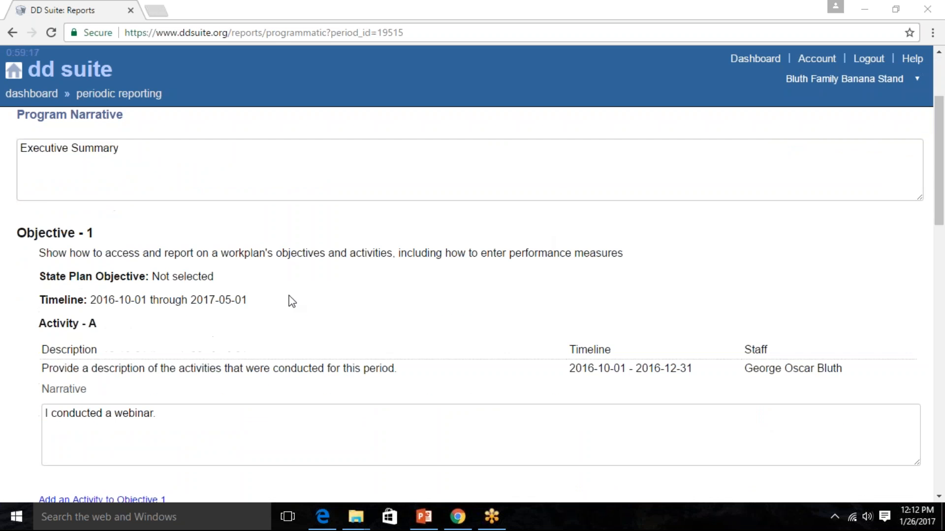
{"action": "scroll", "coordinate": [611, 378], "scroll_direction": "down", "scroll_amount": 3}
{"action": "scroll", "coordinate": [597, 380], "scroll_direction": "down", "scroll_amount": 1}
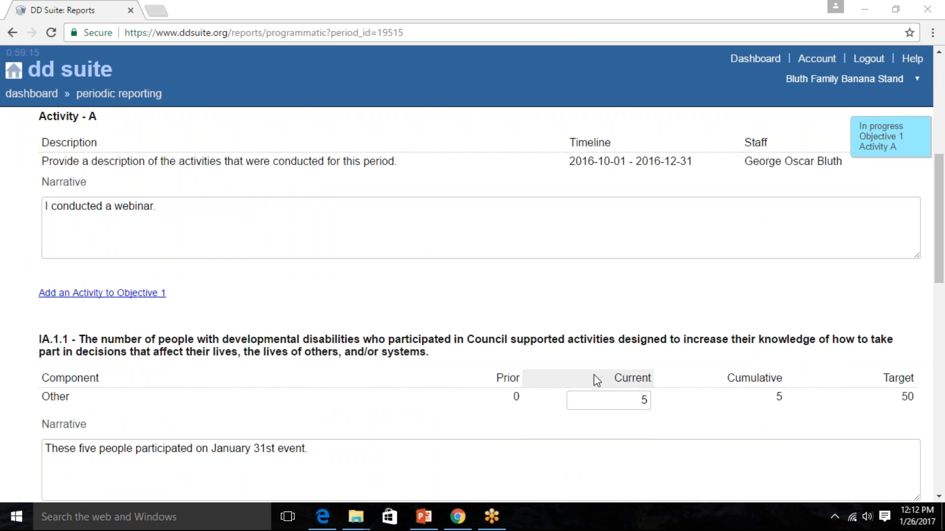
{"action": "scroll", "coordinate": [593, 382], "scroll_direction": "down", "scroll_amount": 3}
{"action": "scroll", "coordinate": [689, 295], "scroll_direction": "up", "scroll_amount": 8}
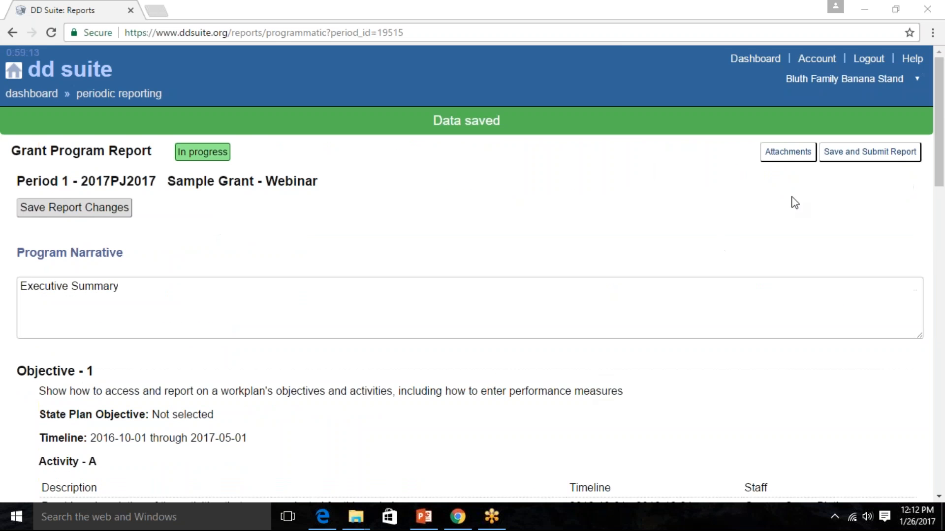
{"action": "left_click", "coordinate": [878, 159]}
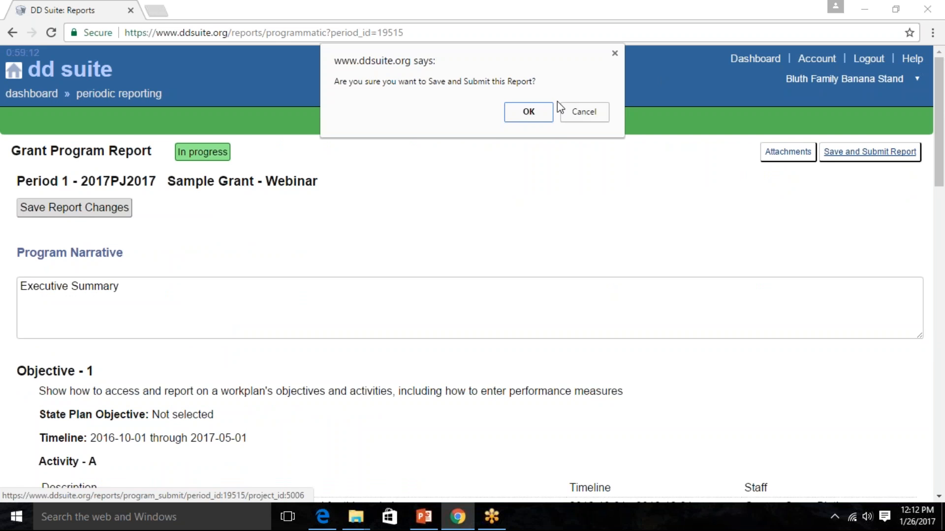
{"action": "left_click", "coordinate": [528, 114]}
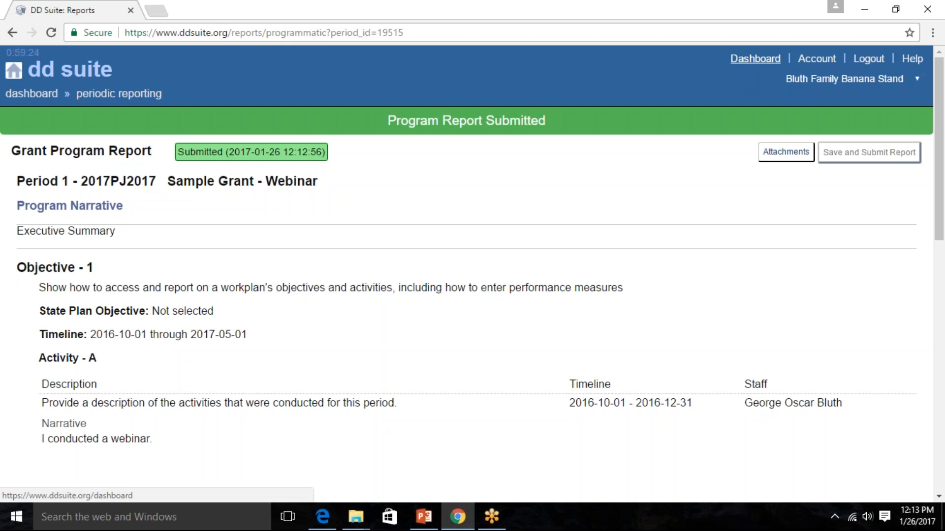
- Open the due period 1 expense report for Sample Grant - Webinar and go to its narrative field
{"action": "left_click", "coordinate": [754, 59]}
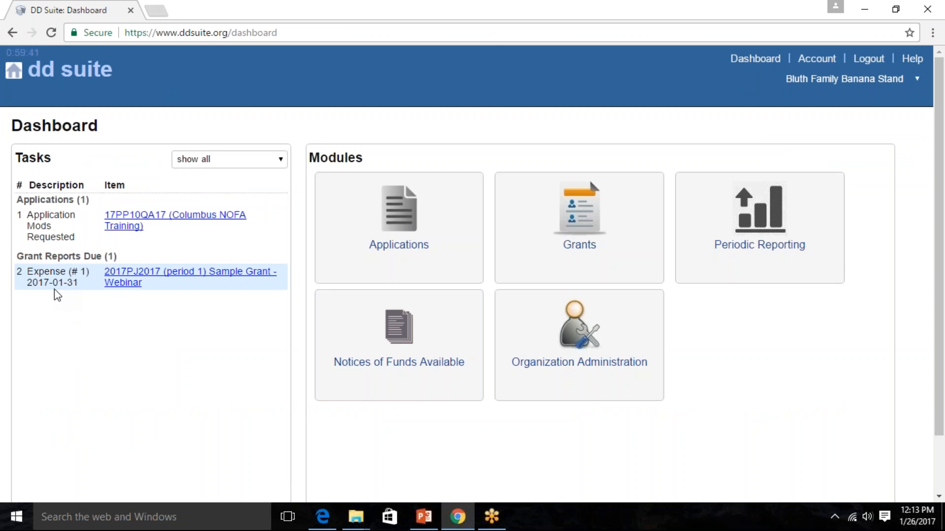
{"action": "left_click", "coordinate": [120, 285]}
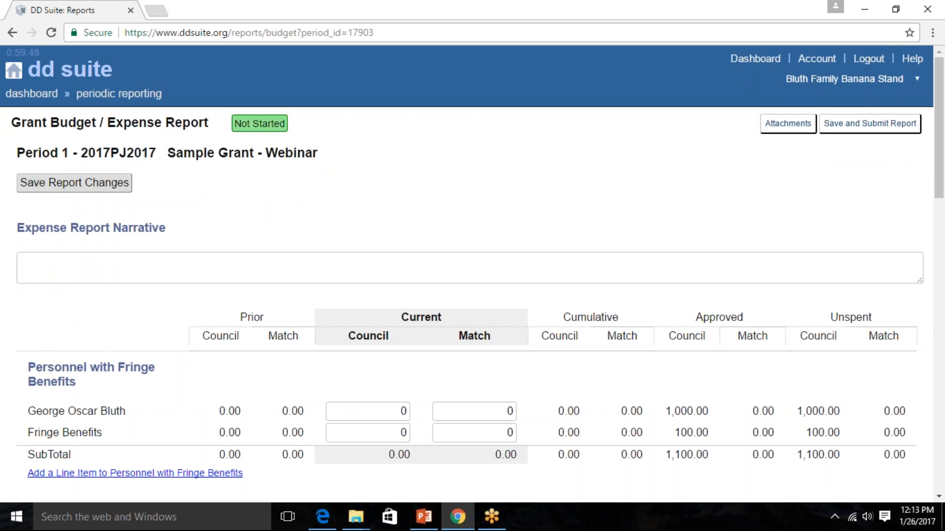
{"action": "scroll", "coordinate": [582, 276], "scroll_direction": "down", "scroll_amount": 1}
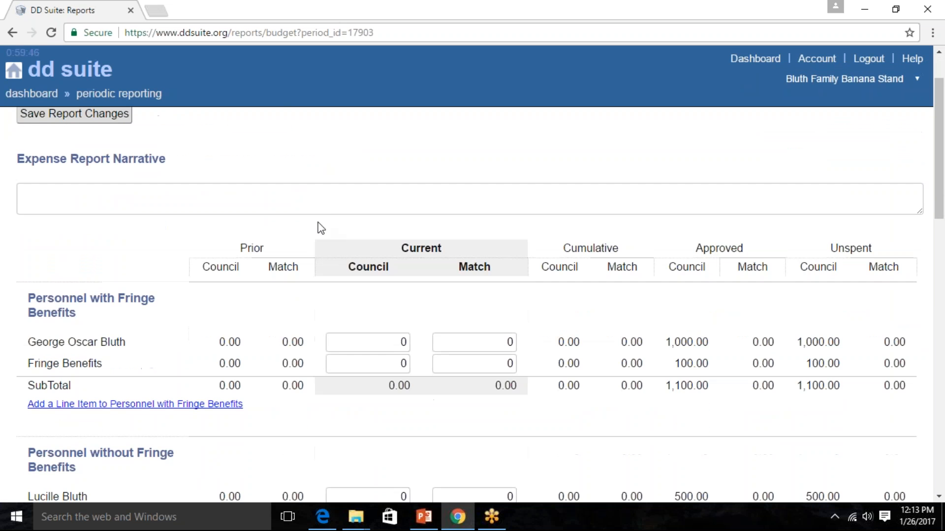
{"action": "left_click", "coordinate": [339, 195]}
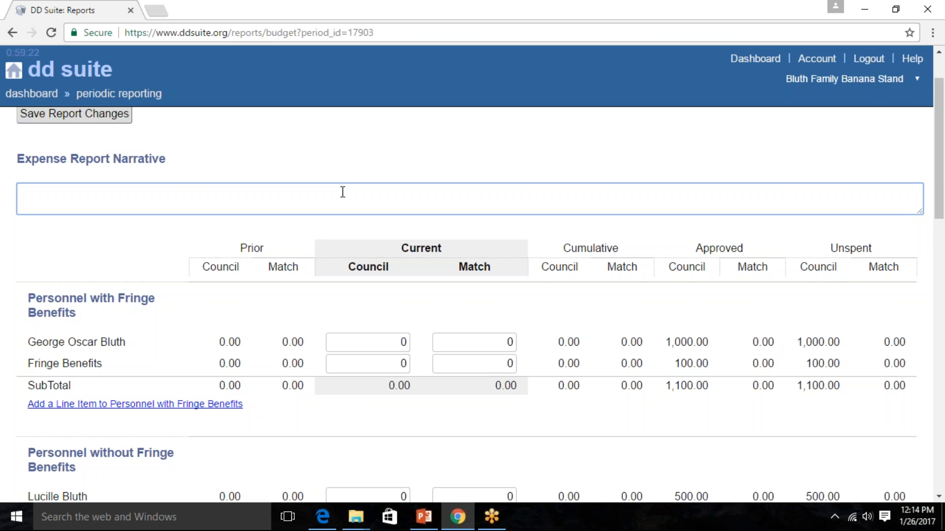
- Under Personnel with Fringe Benefits, set the first person's current Council amount to 500 and Match amount to 100
{"action": "scroll", "coordinate": [339, 194], "scroll_direction": "down", "scroll_amount": 2}
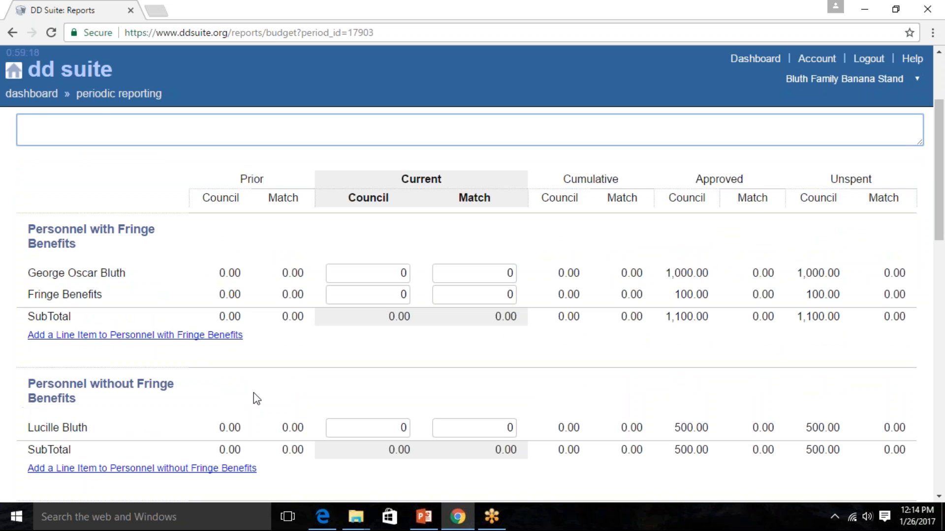
{"action": "scroll", "coordinate": [253, 393], "scroll_direction": "down", "scroll_amount": 3}
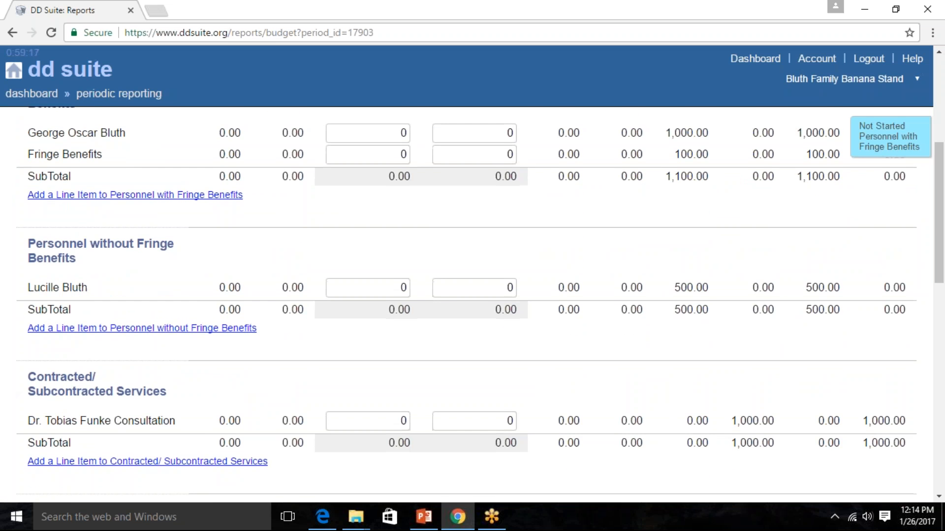
{"action": "scroll", "coordinate": [9, 393], "scroll_direction": "down", "scroll_amount": 4}
{"action": "scroll", "coordinate": [472, 305], "scroll_direction": "up", "scroll_amount": 6}
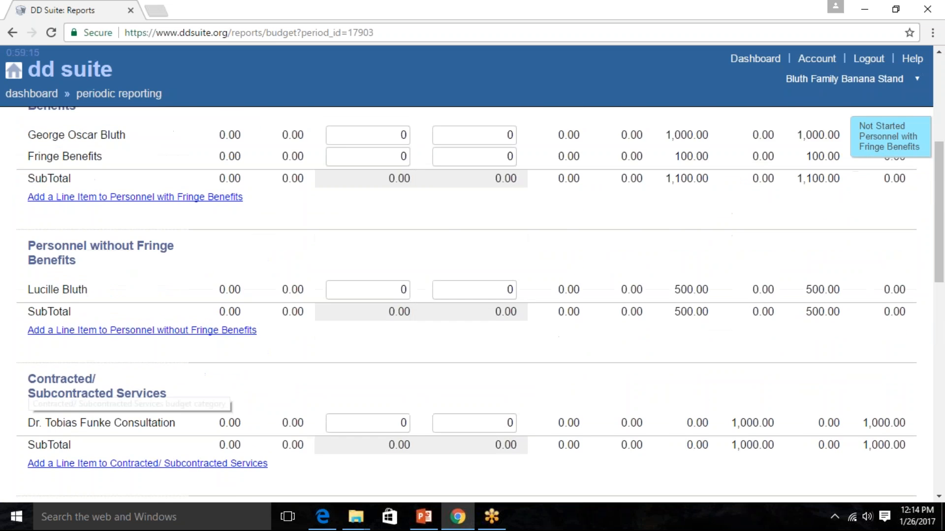
{"action": "scroll", "coordinate": [4, 266], "scroll_direction": "up", "scroll_amount": 2}
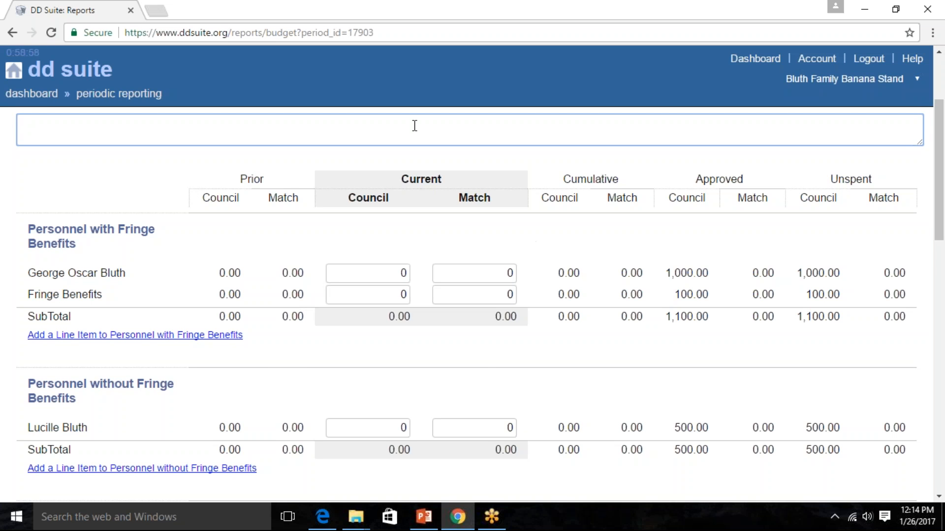
{"action": "left_click", "coordinate": [392, 272]}
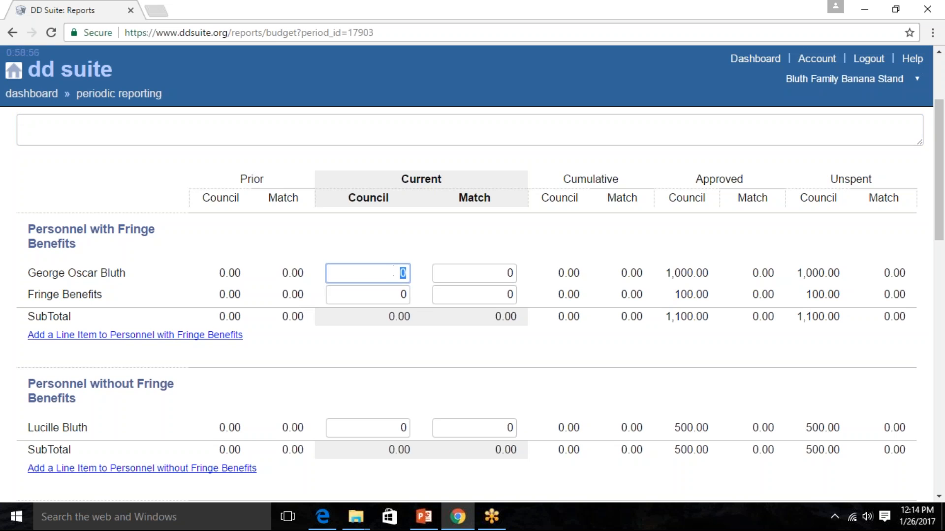
{"action": "type", "text": "500"}
{"action": "key", "text": "Tab"}
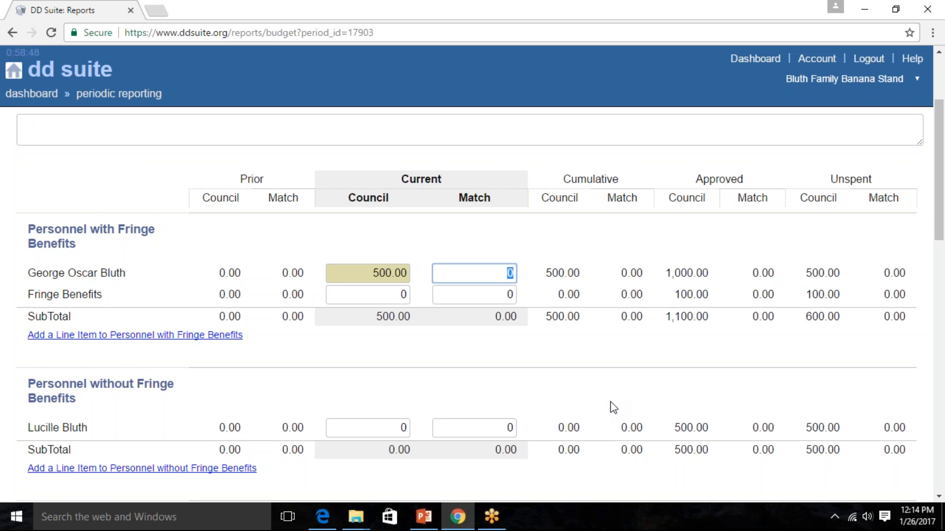
{"action": "type", "text": "100"}
{"action": "key", "text": "Tab"}
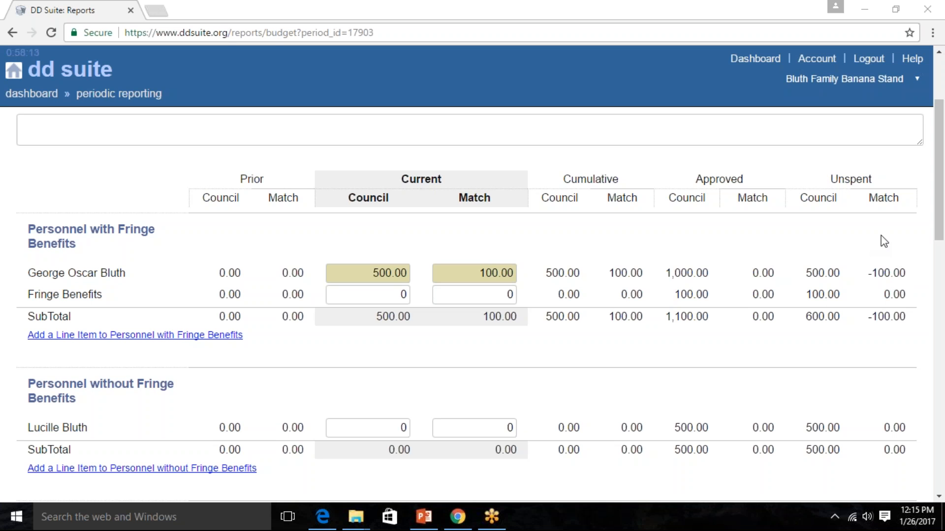
- Check the remaining budget categories down to the grand totals and save the expense report changes
{"action": "scroll", "coordinate": [424, 349], "scroll_direction": "down", "scroll_amount": 1}
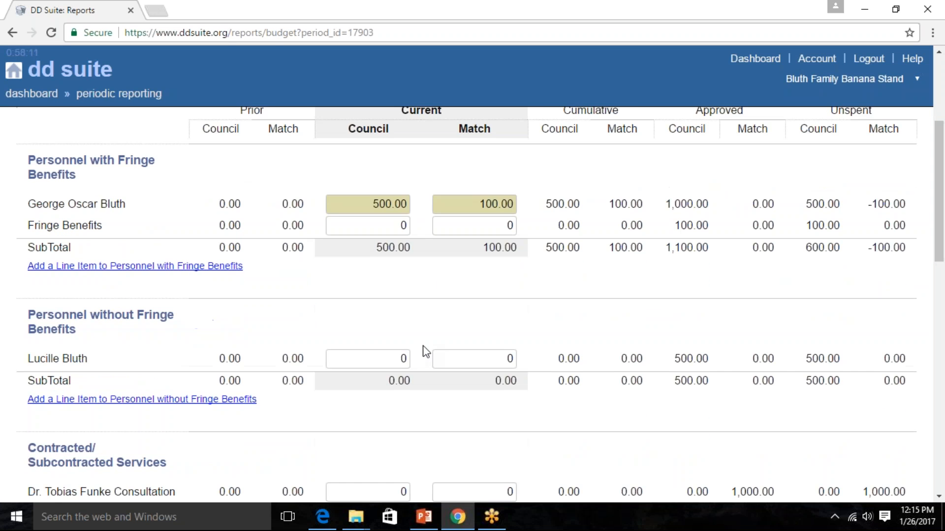
{"action": "left_click", "coordinate": [403, 358]}
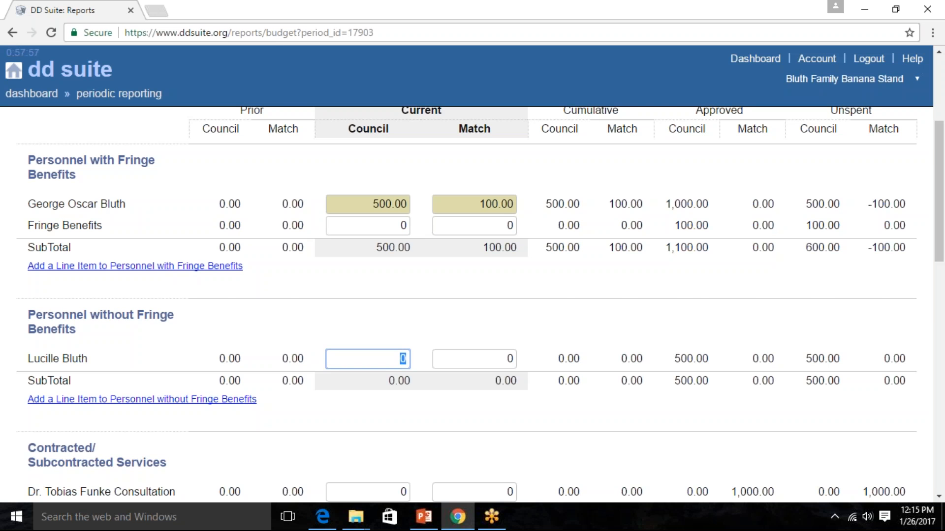
{"action": "scroll", "coordinate": [492, 369], "scroll_direction": "down", "scroll_amount": 6}
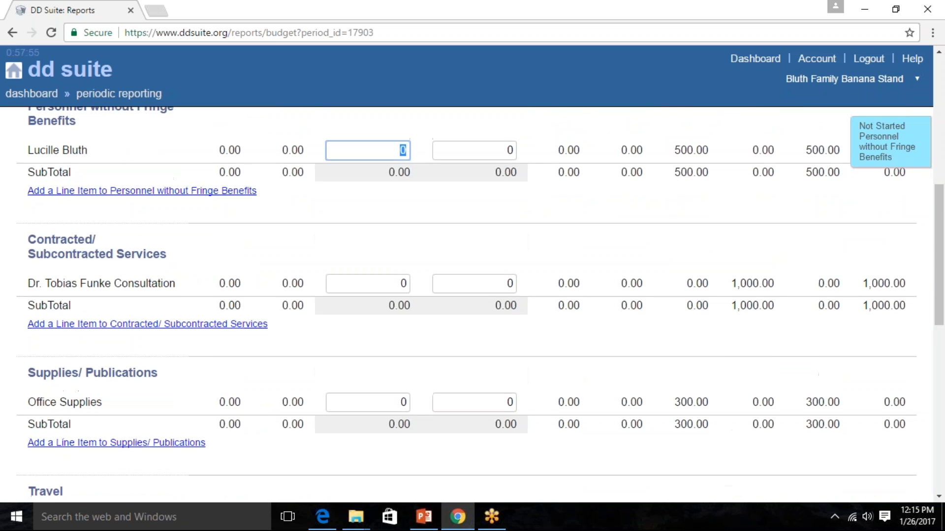
{"action": "scroll", "coordinate": [468, 372], "scroll_direction": "down", "scroll_amount": 10}
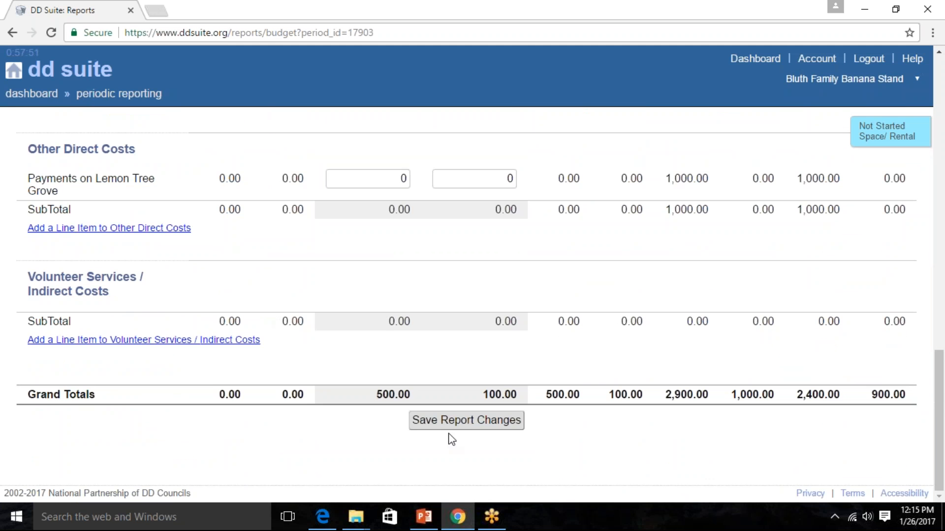
{"action": "left_click", "coordinate": [469, 426]}
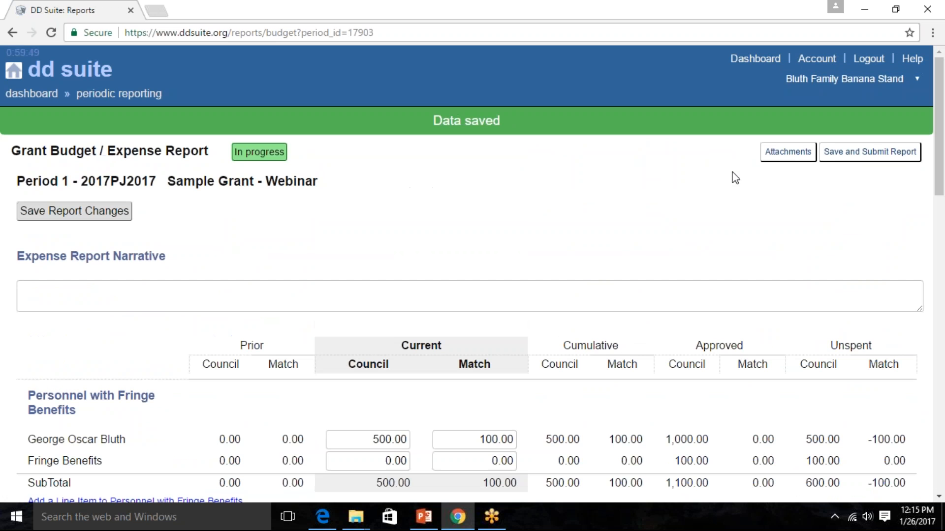
- Go to the expense report's attachments, confirming leaving the page, and start adding a file
{"action": "left_click", "coordinate": [790, 156]}
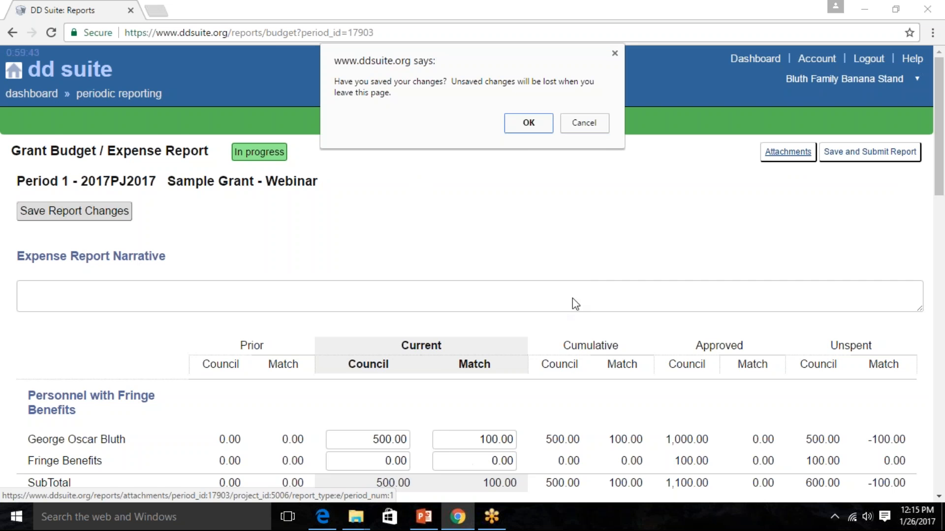
{"action": "left_click", "coordinate": [533, 123]}
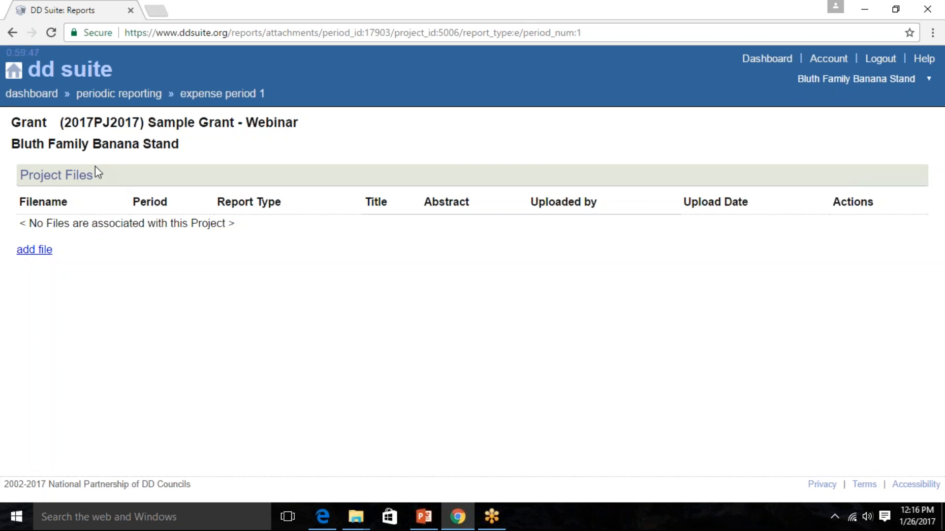
{"action": "left_click", "coordinate": [39, 253]}
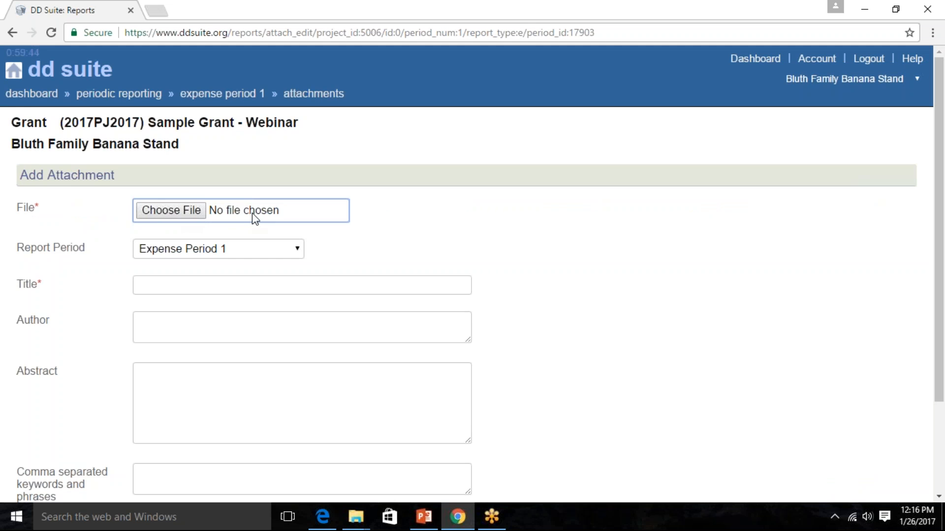
- Assign the attachment to Program Period 1 and title it "Sample Document", leaving author and abstract empty
{"action": "scroll", "coordinate": [409, 249], "scroll_direction": "down", "scroll_amount": 2}
{"action": "left_click", "coordinate": [284, 185]}
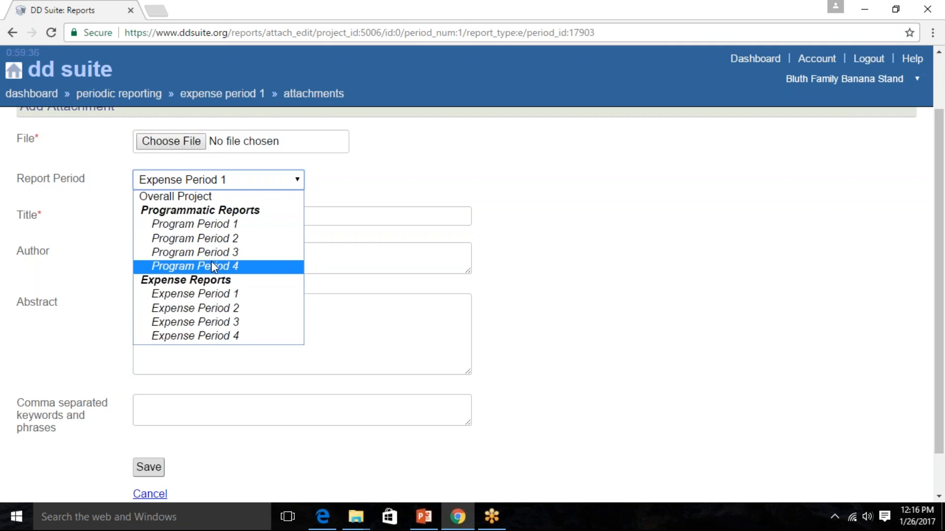
{"action": "left_click", "coordinate": [211, 229]}
{"action": "left_click", "coordinate": [370, 219]}
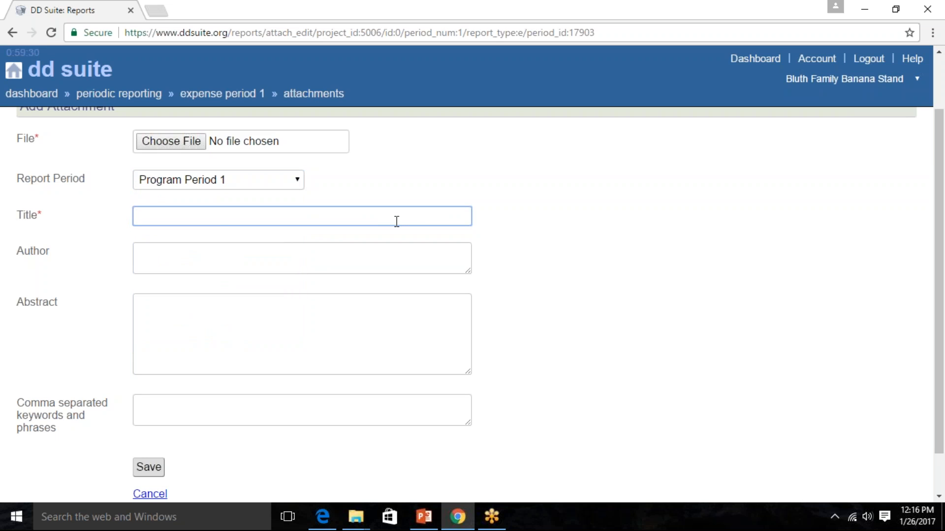
{"action": "type", "text": "Sample Document"}
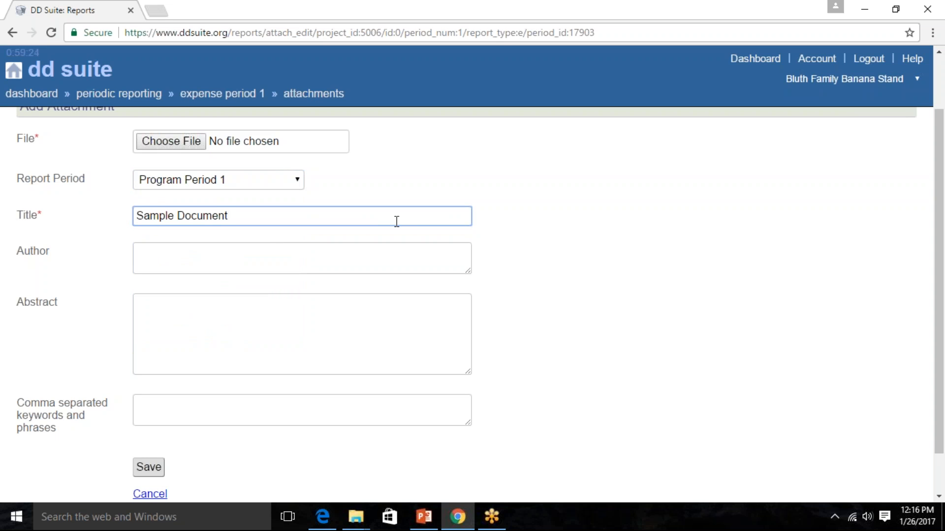
{"action": "key", "text": "Tab"}
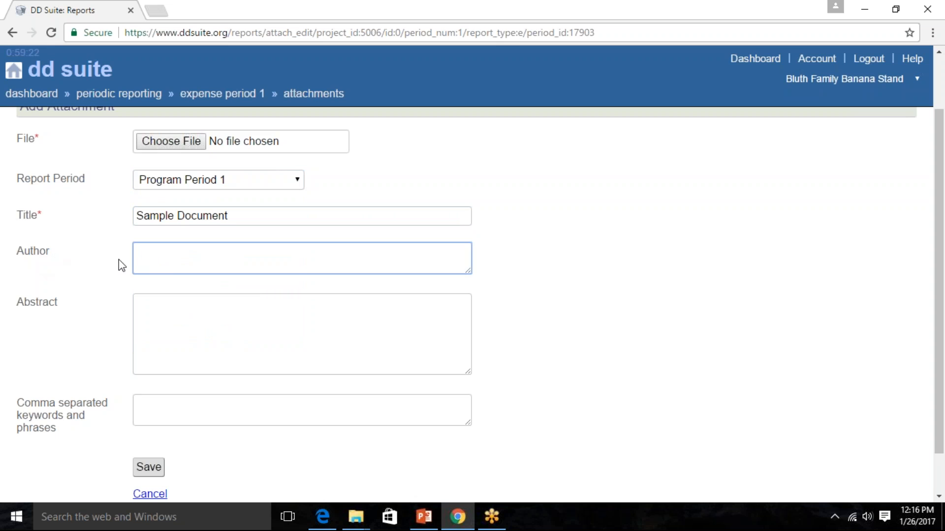
{"action": "scroll", "coordinate": [162, 307], "scroll_direction": "down", "scroll_amount": 1}
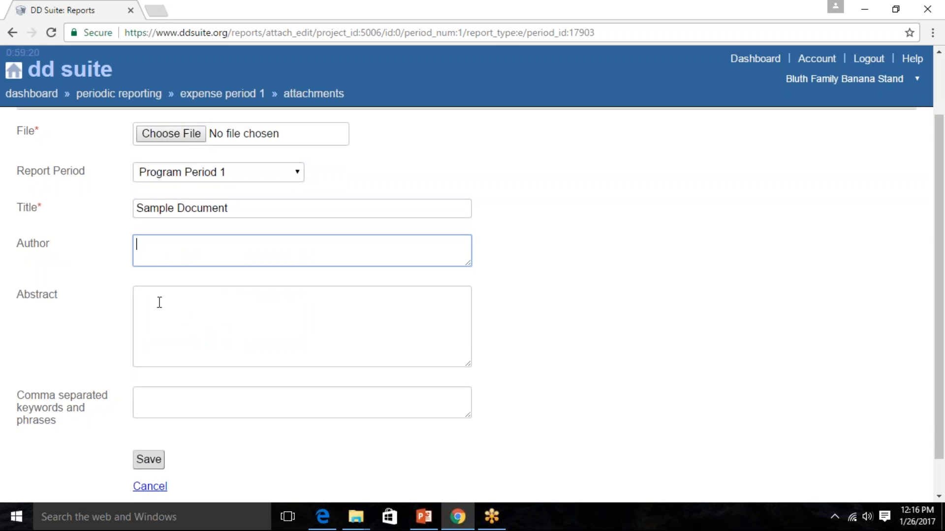
{"action": "left_click", "coordinate": [209, 279]}
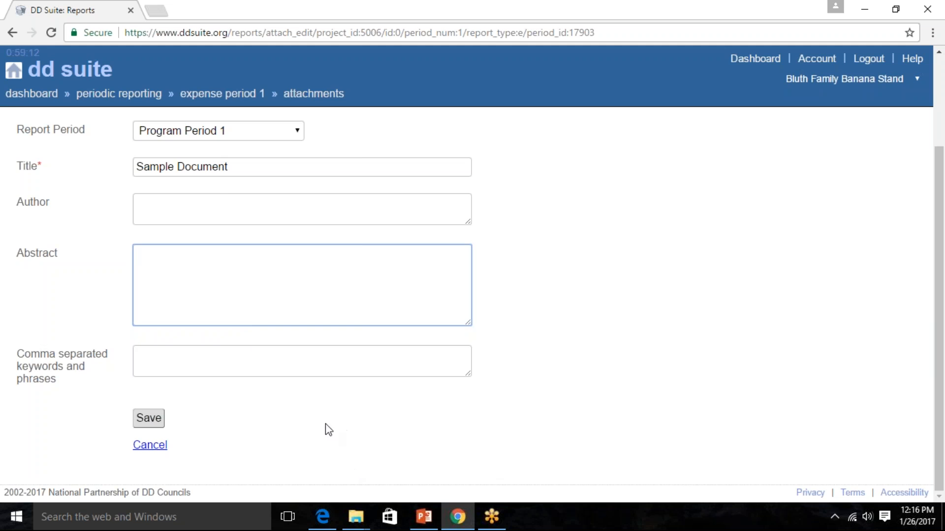
- Choose the Room Rules document from the Documents folder as the file to attach
{"action": "scroll", "coordinate": [327, 435], "scroll_direction": "up", "scroll_amount": 3}
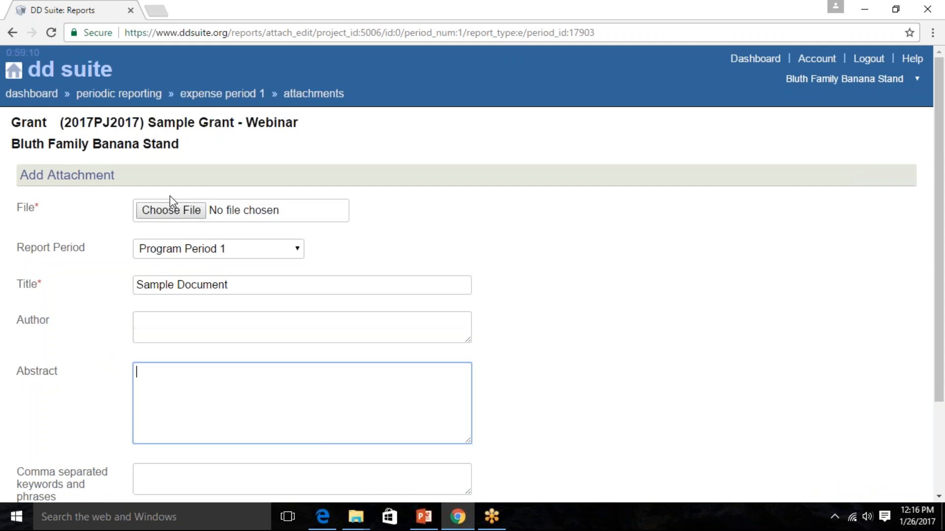
{"action": "left_click", "coordinate": [180, 211]}
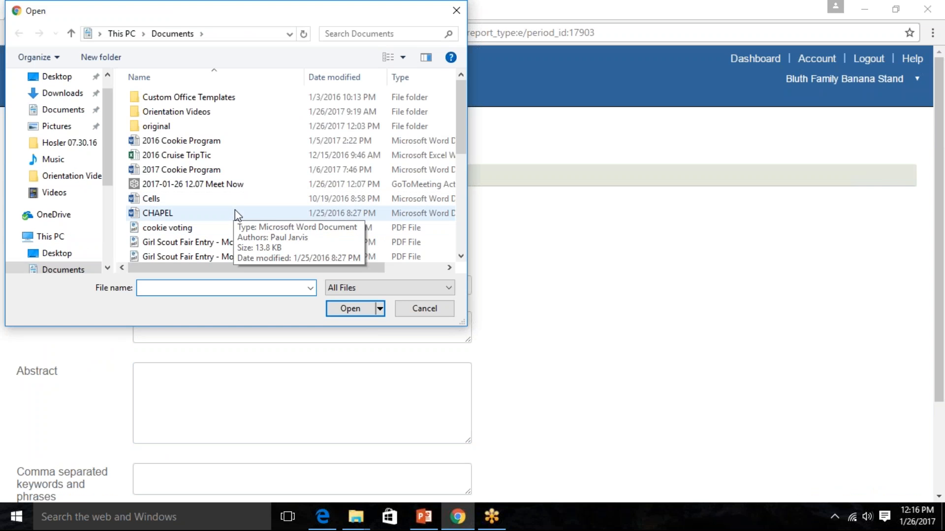
{"action": "scroll", "coordinate": [234, 210], "scroll_direction": "down", "scroll_amount": 1}
{"action": "scroll", "coordinate": [235, 210], "scroll_direction": "down", "scroll_amount": 4}
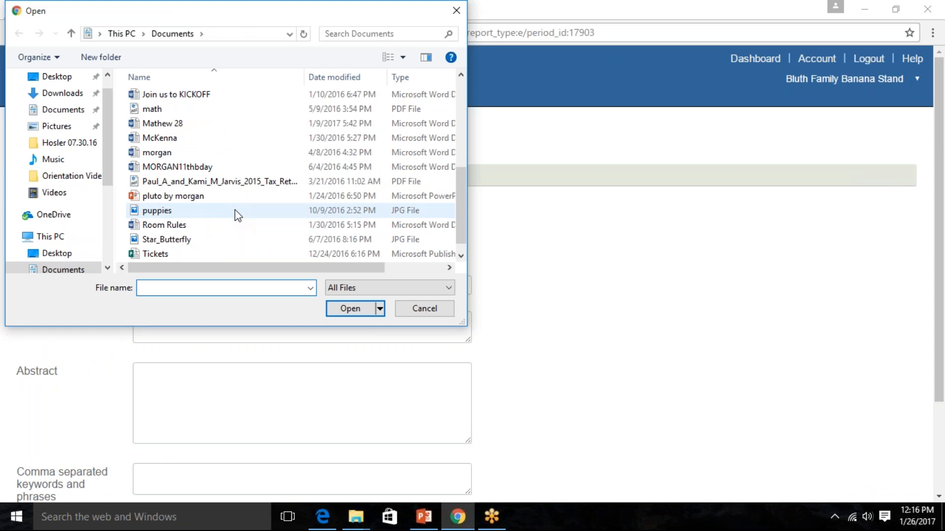
{"action": "double_click", "coordinate": [156, 227]}
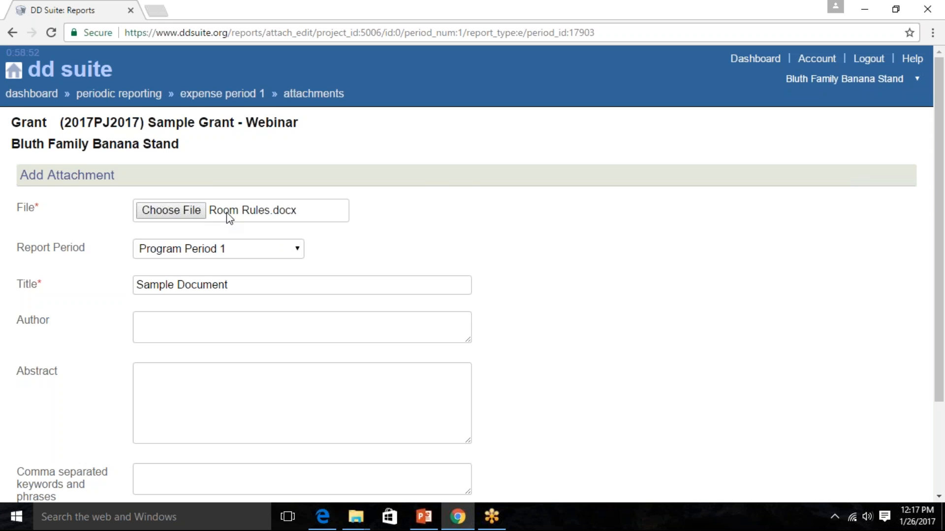
- Save the new attachment and confirm the file upload
{"action": "scroll", "coordinate": [495, 285], "scroll_direction": "down", "scroll_amount": 2}
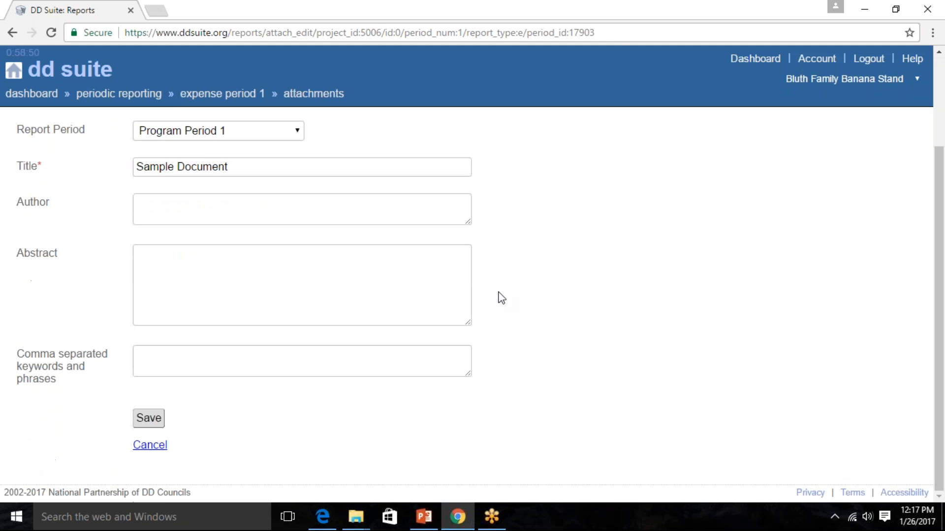
{"action": "left_click", "coordinate": [158, 424]}
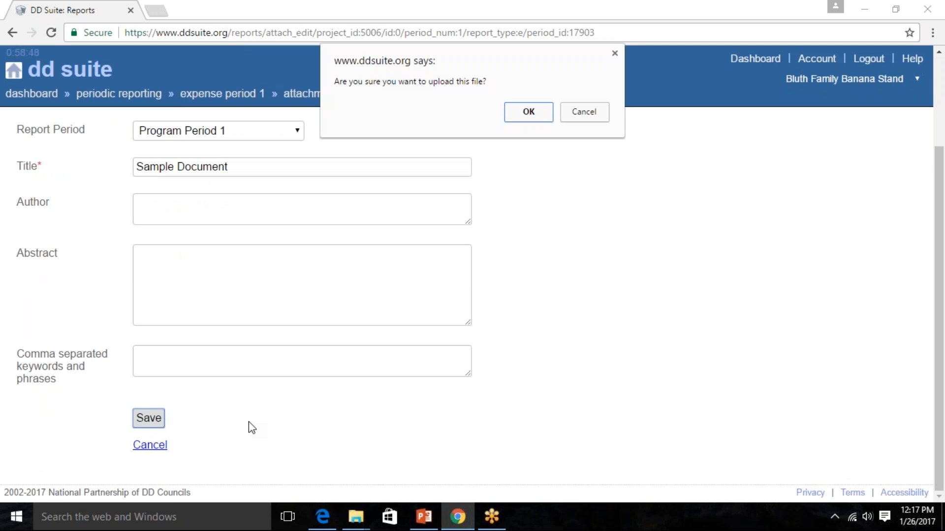
{"action": "left_click", "coordinate": [529, 116]}
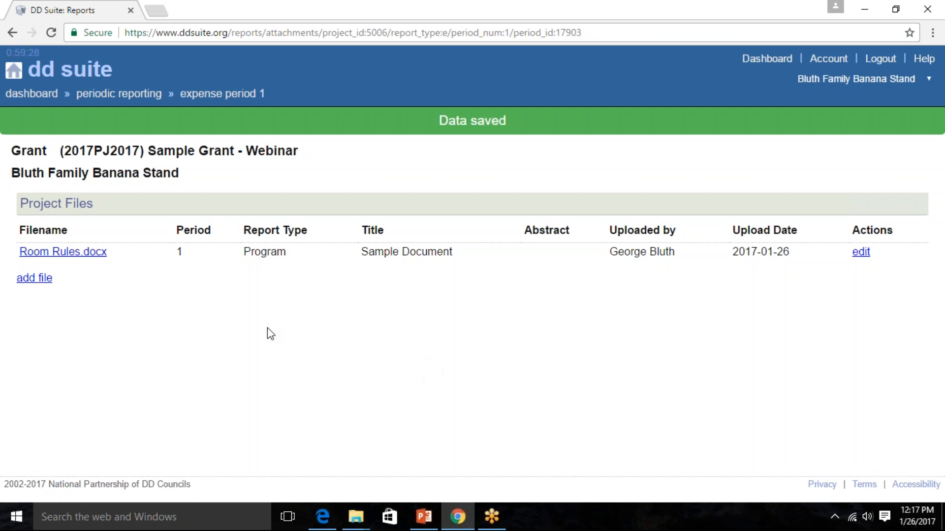
- Return to the period 1 expense report, save and submit it, and confirm the submission
{"action": "left_click", "coordinate": [209, 96]}
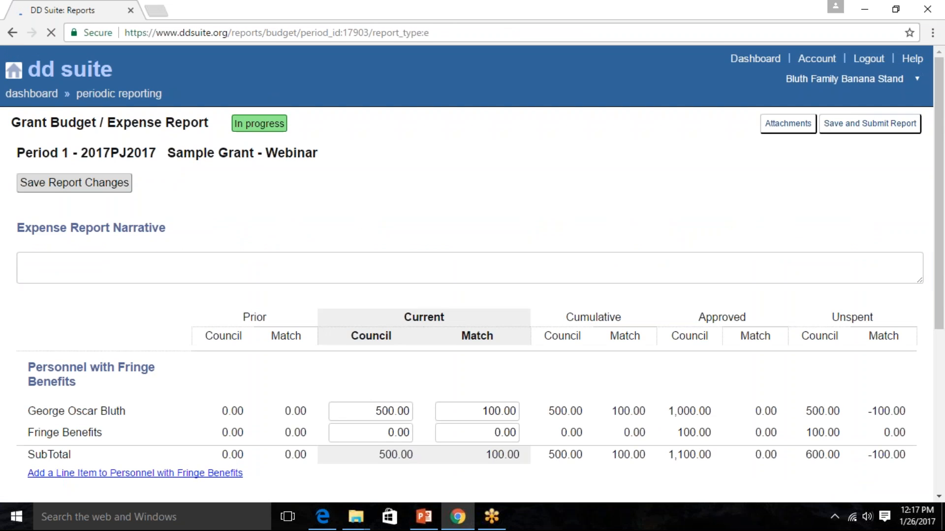
{"action": "scroll", "coordinate": [487, 185], "scroll_direction": "down", "scroll_amount": 2}
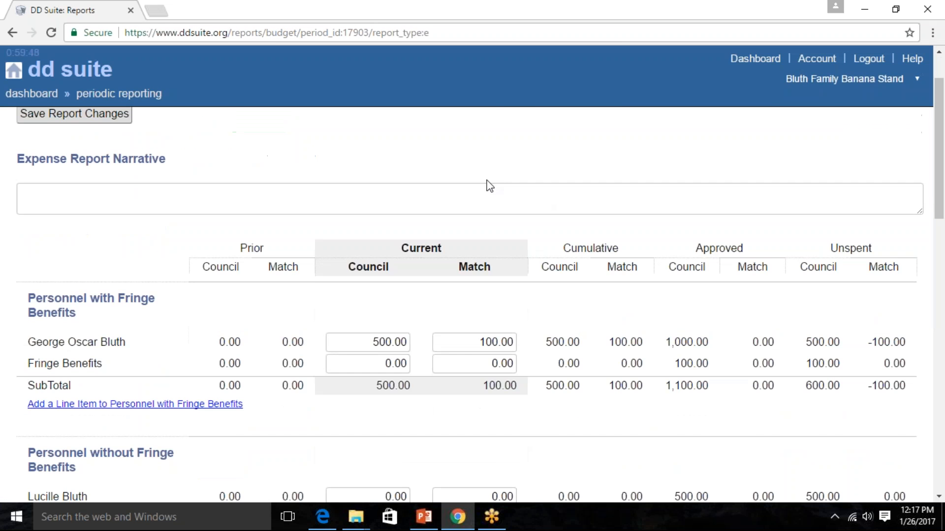
{"action": "scroll", "coordinate": [491, 186], "scroll_direction": "up", "scroll_amount": 2}
{"action": "left_click", "coordinate": [870, 123]}
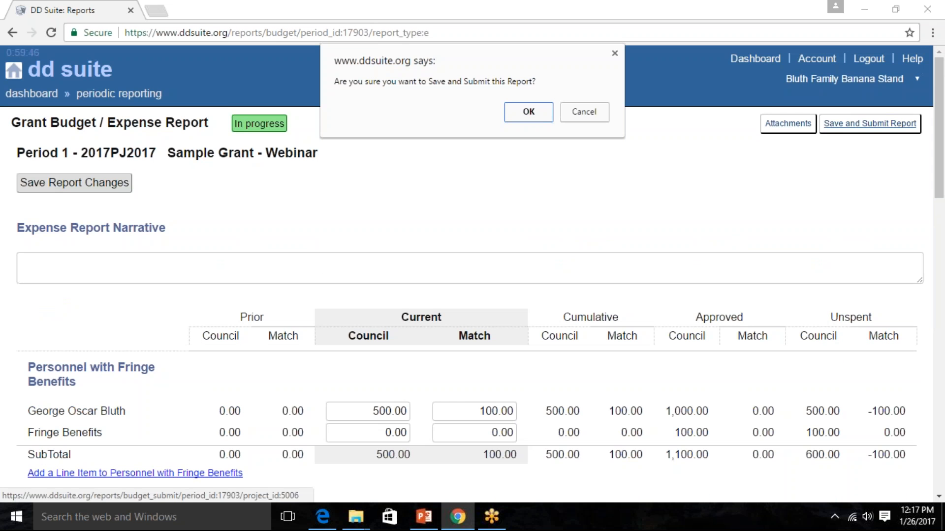
{"action": "left_click", "coordinate": [522, 116]}
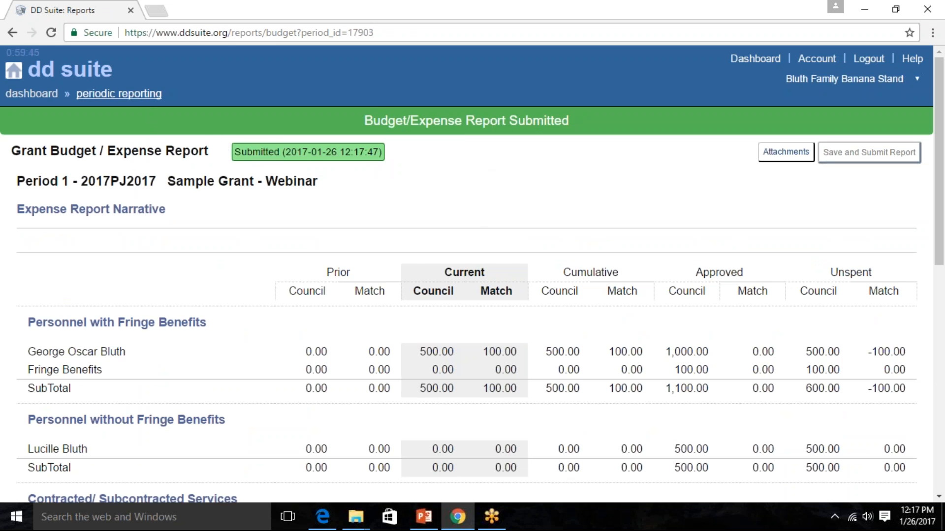
- Check the report statuses in the periodic reporting list and the remaining dashboard tasks, then reopen the periodic reporting list
{"action": "left_click", "coordinate": [129, 95]}
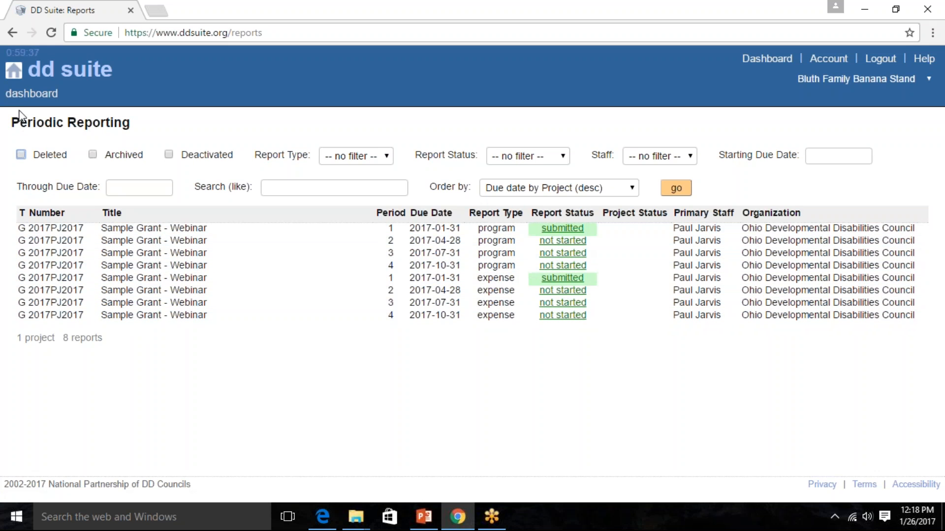
{"action": "left_click", "coordinate": [32, 93]}
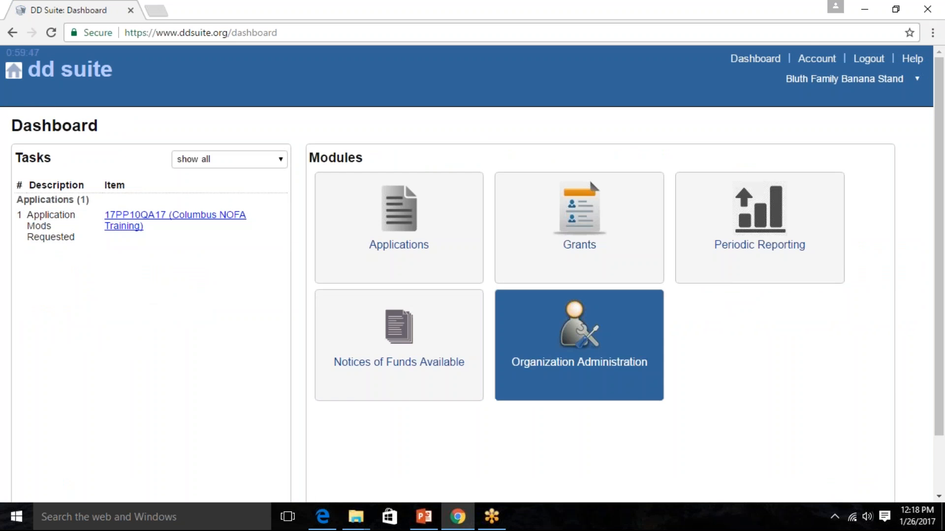
{"action": "left_click", "coordinate": [715, 256]}
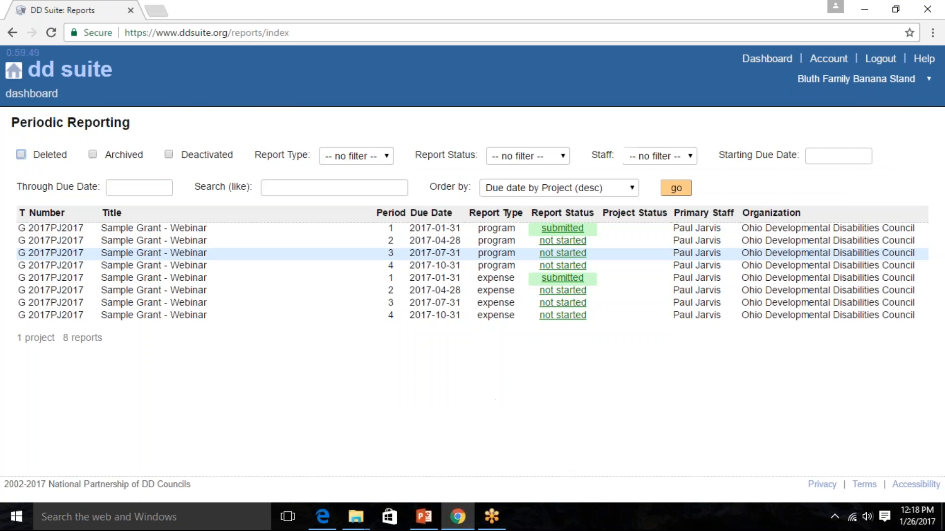